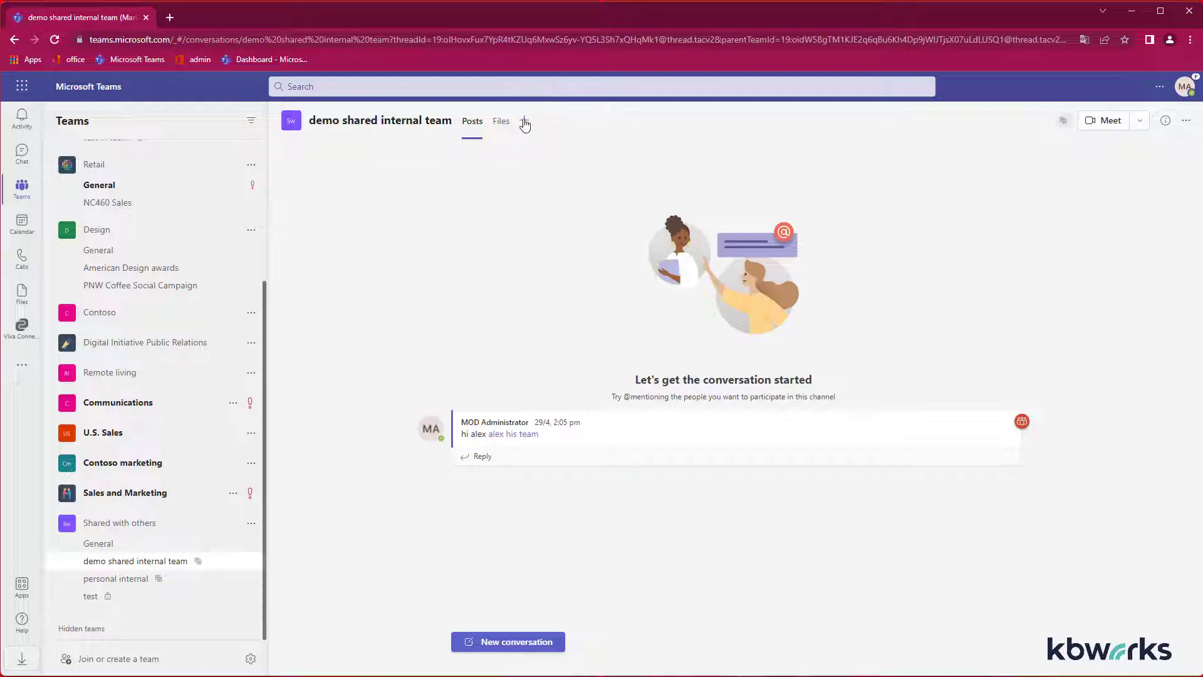
# Add a Lists tab to the demo shared internal team channel
pyautogui.click(524, 123)
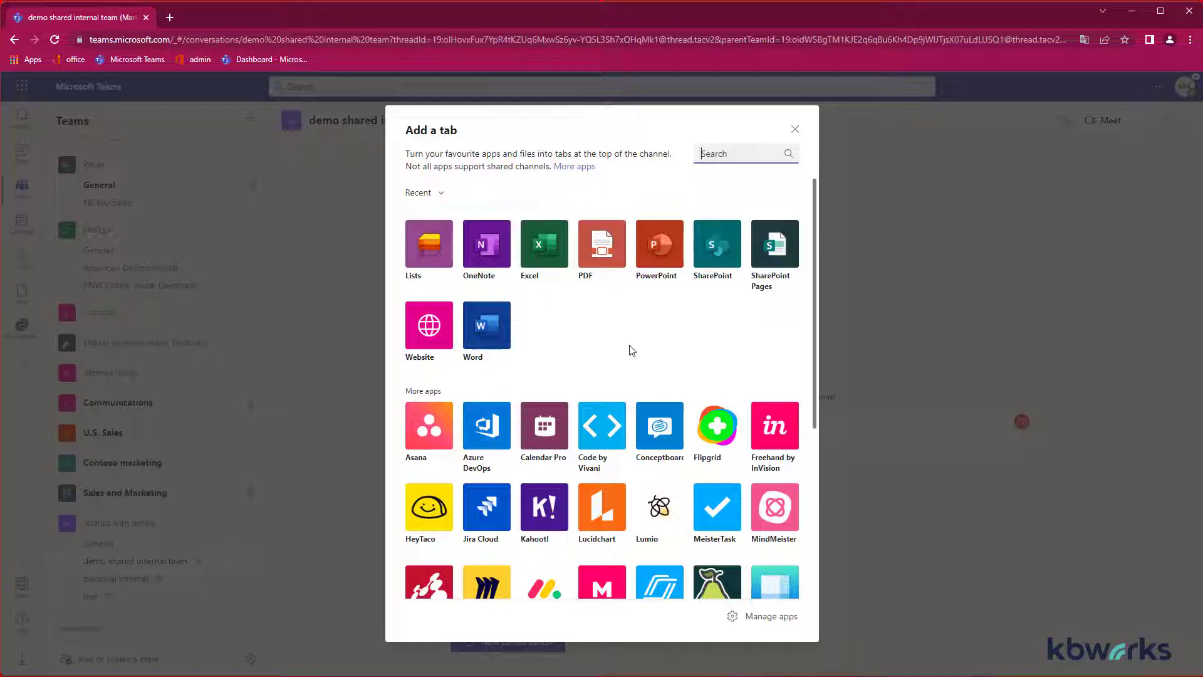
pyautogui.click(420, 250)
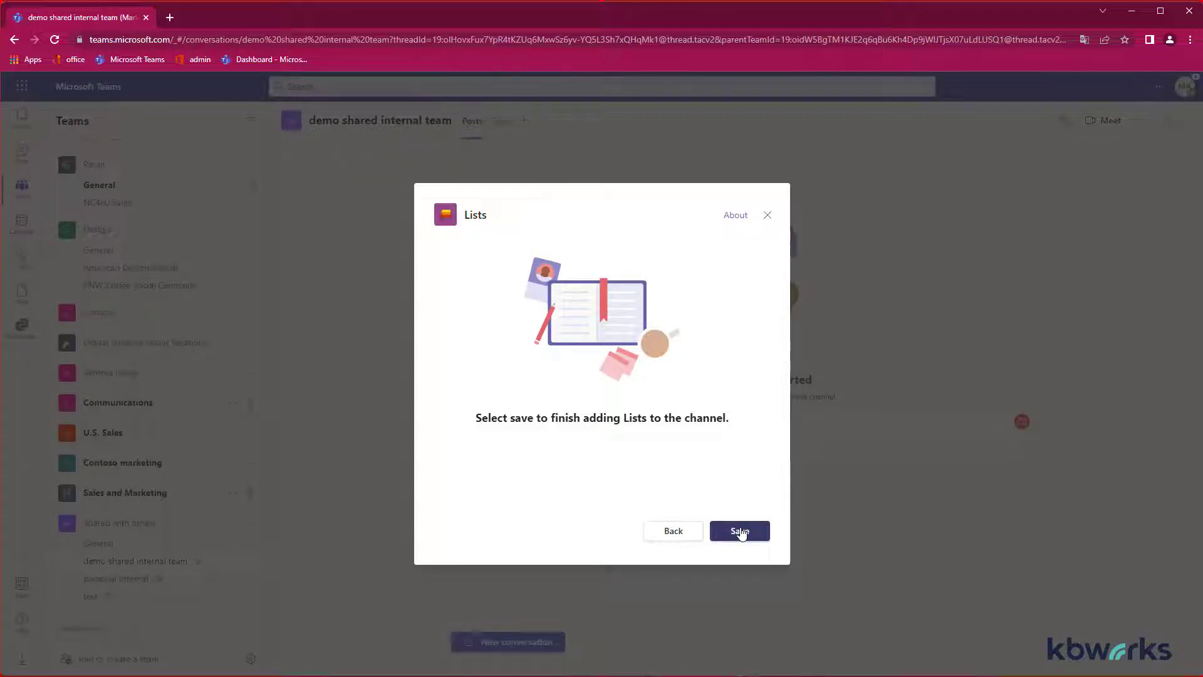
pyautogui.click(740, 532)
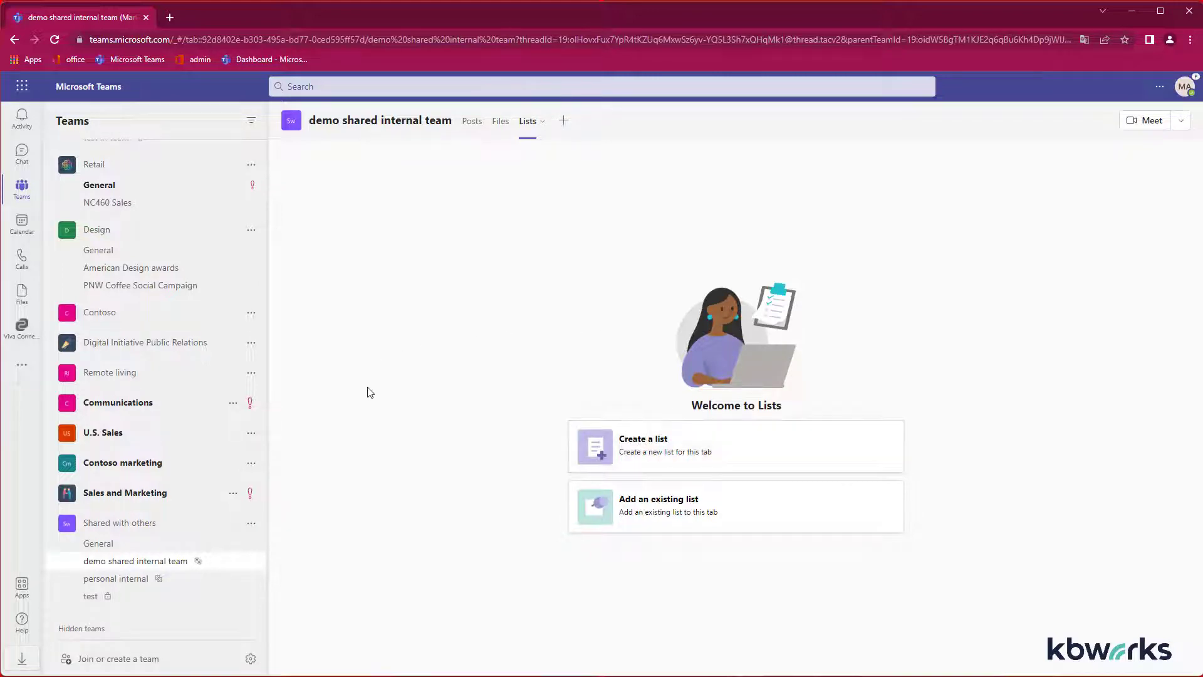
# Create a new list from the Work progress tracker template, keeping its default name and choosing the clipboard icon
pyautogui.click(641, 449)
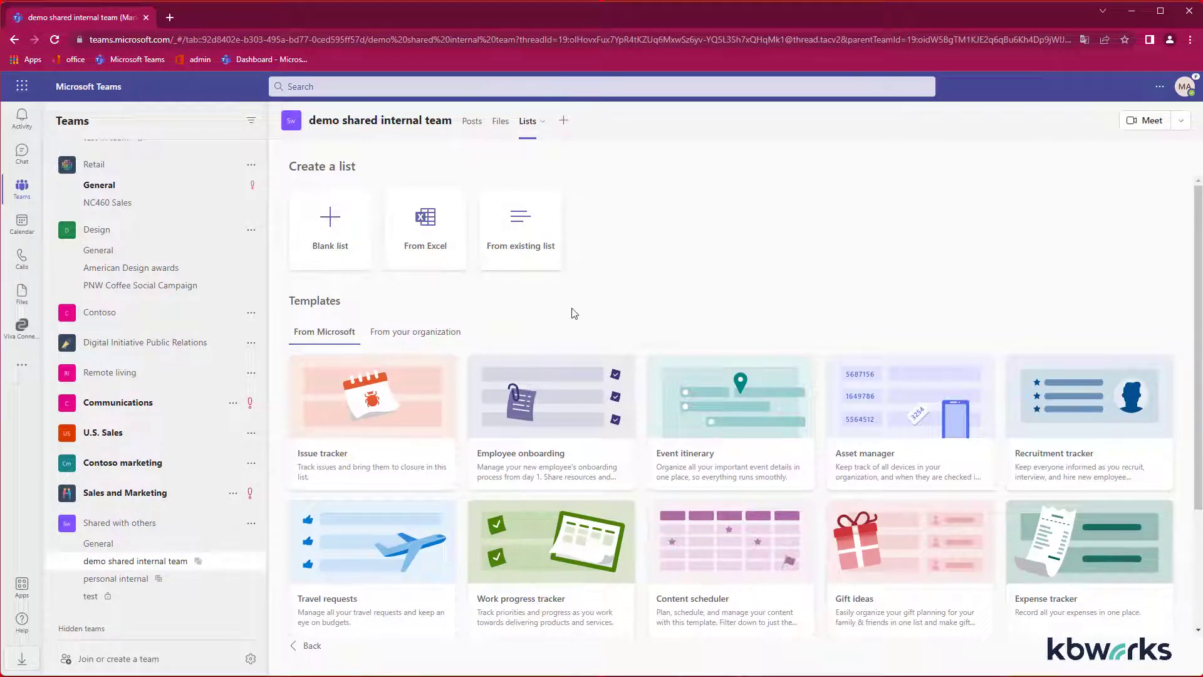
pyautogui.click(541, 561)
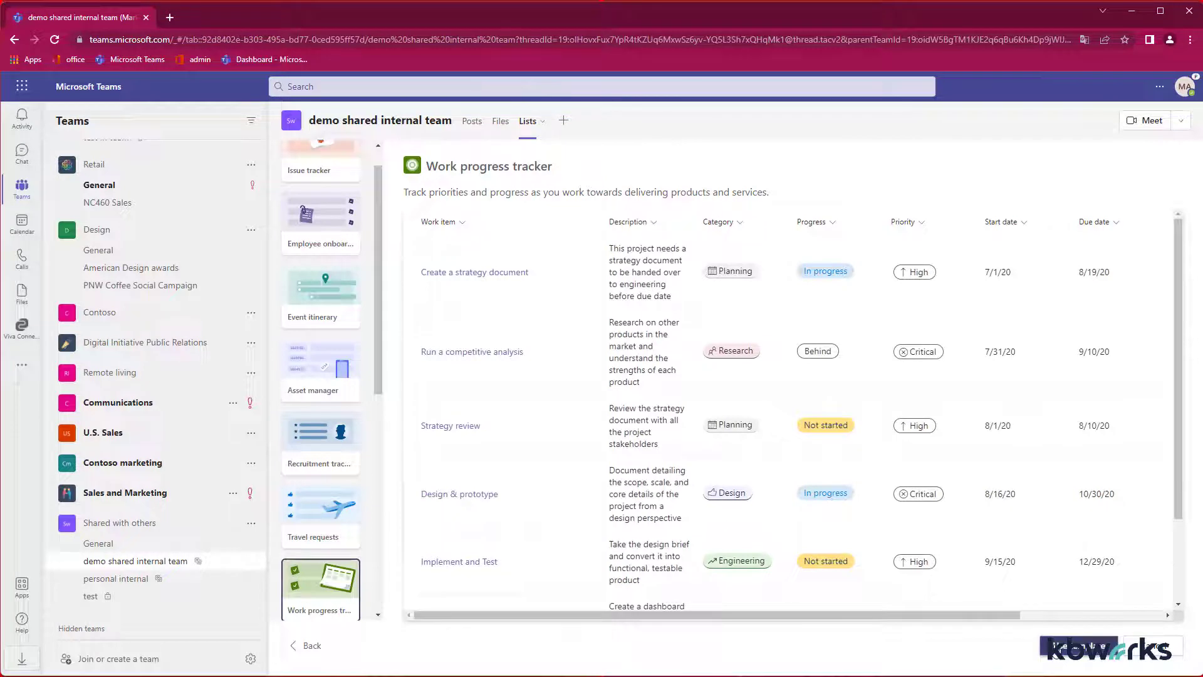
pyautogui.click(1074, 651)
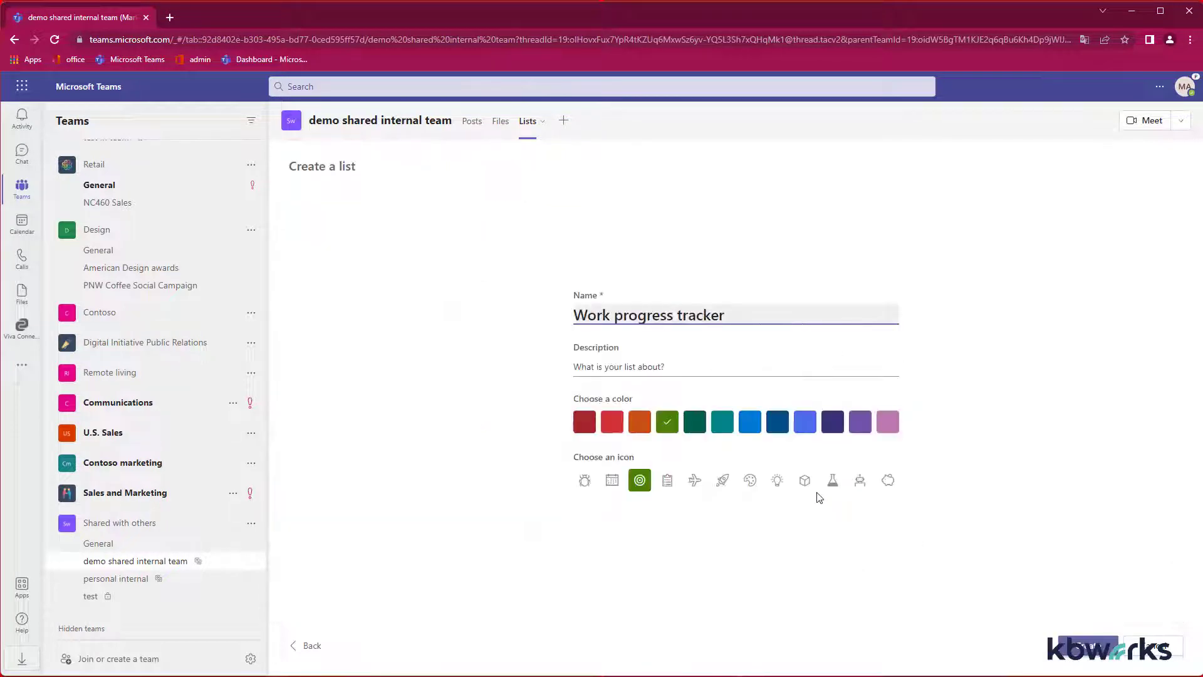
pyautogui.click(668, 484)
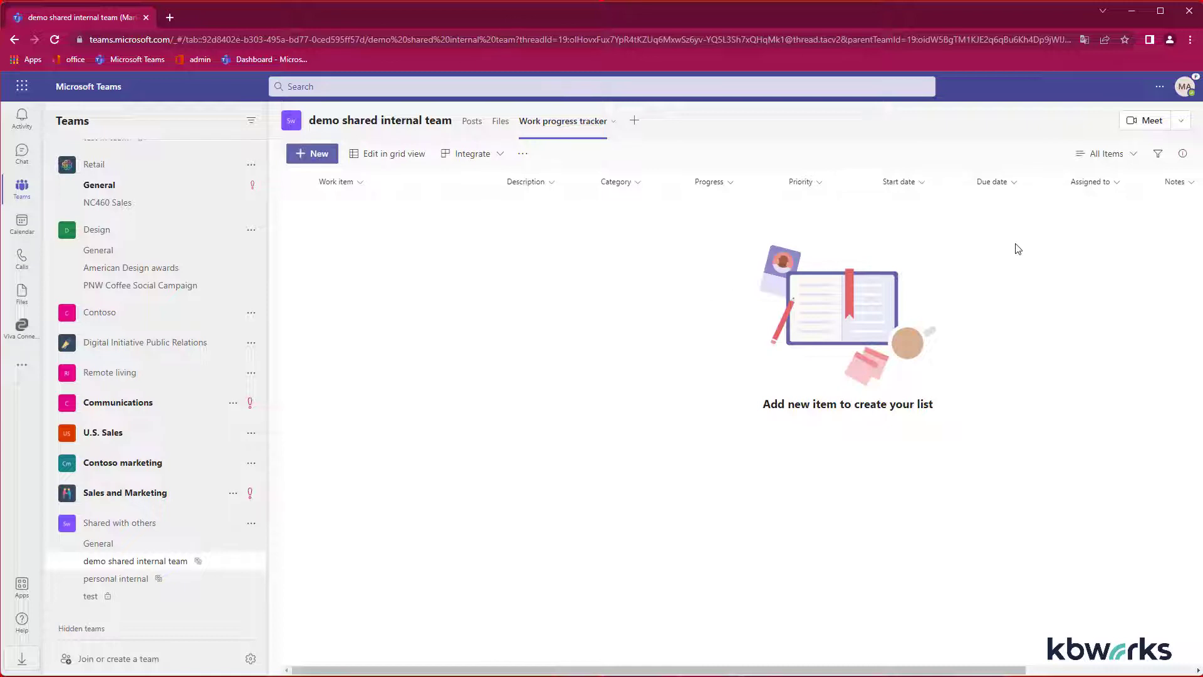
# Create a public board view named Tasks for the list, organized by Priority
pyautogui.click(1119, 155)
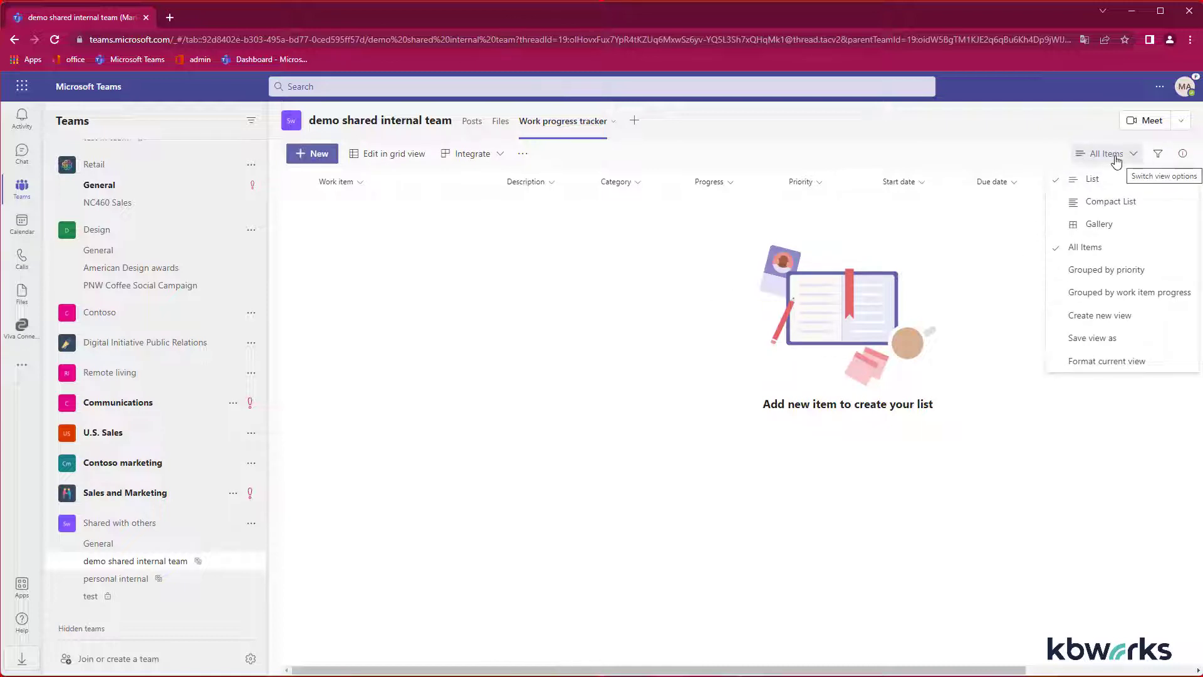
pyautogui.click(1117, 318)
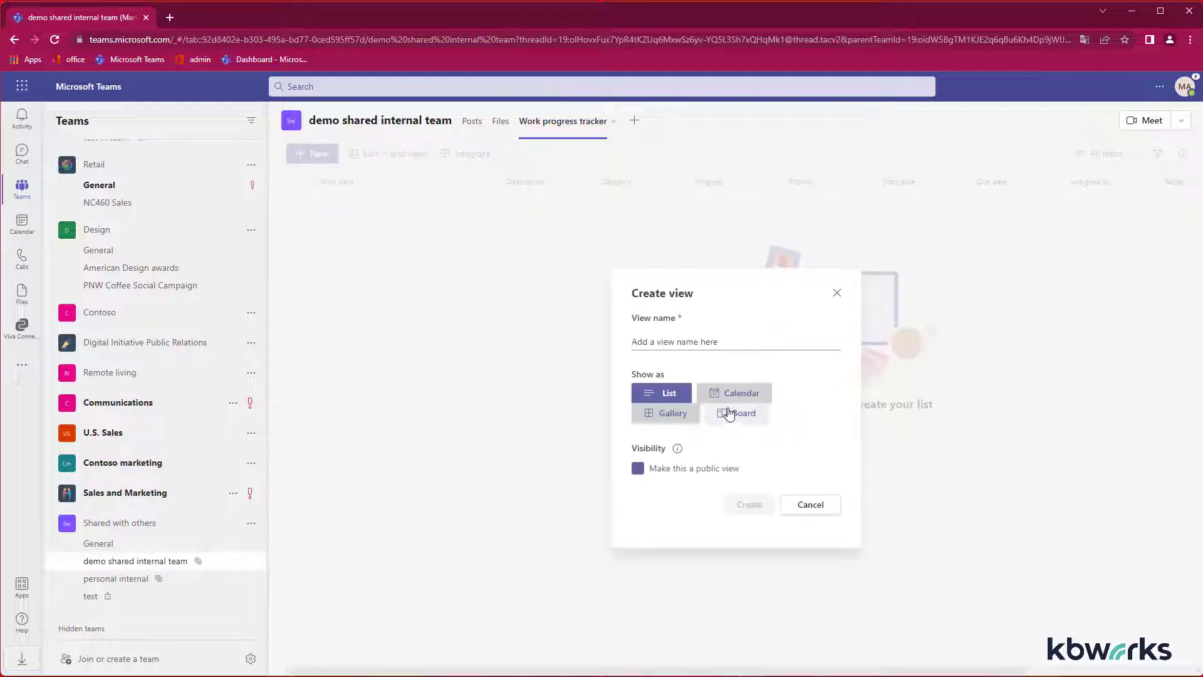
pyautogui.click(705, 346)
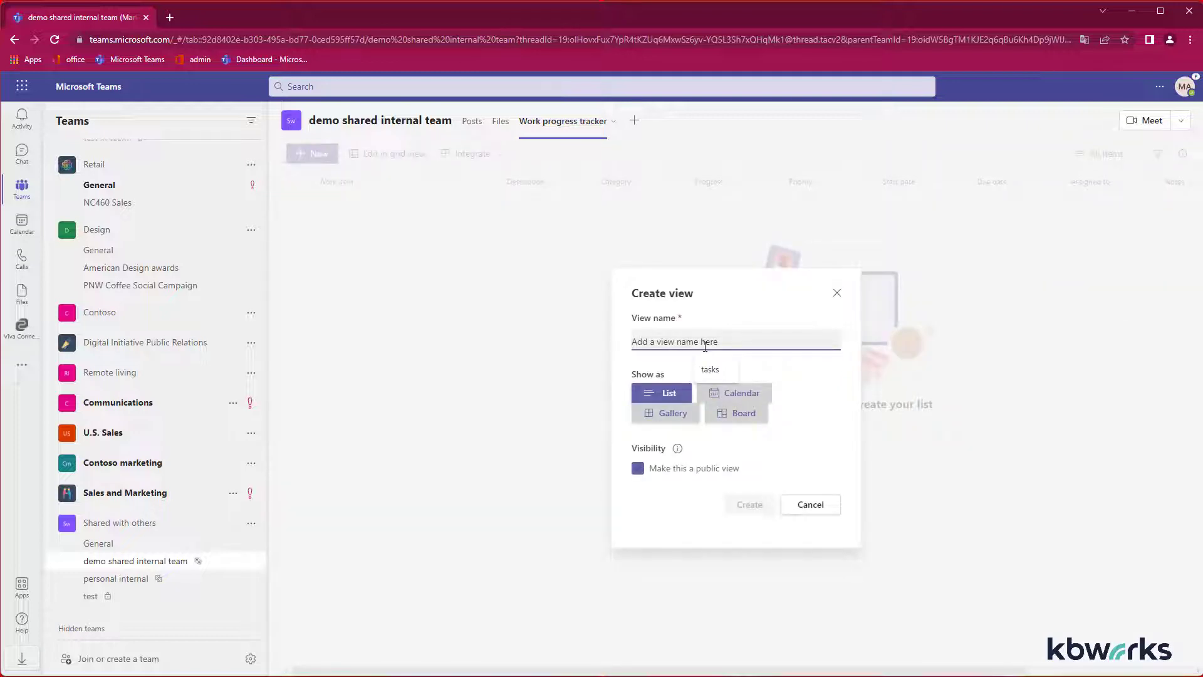
pyautogui.write('Taska')
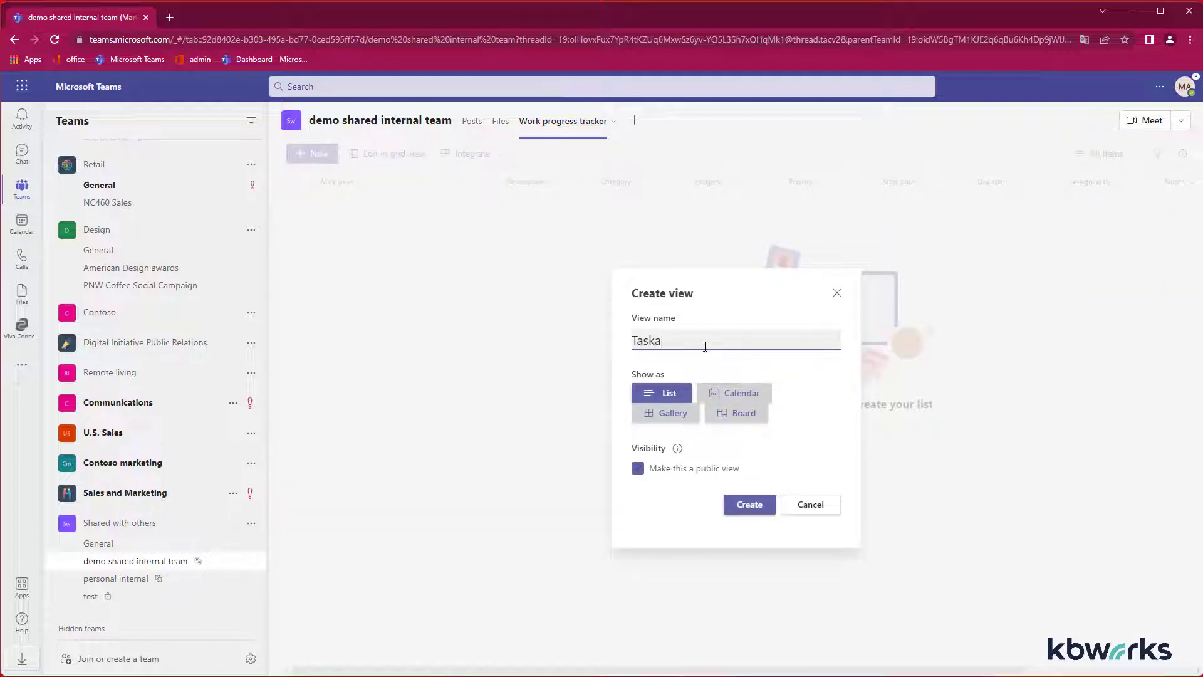
pyautogui.press('BackSpace')
pyautogui.write('s')
pyautogui.click(744, 414)
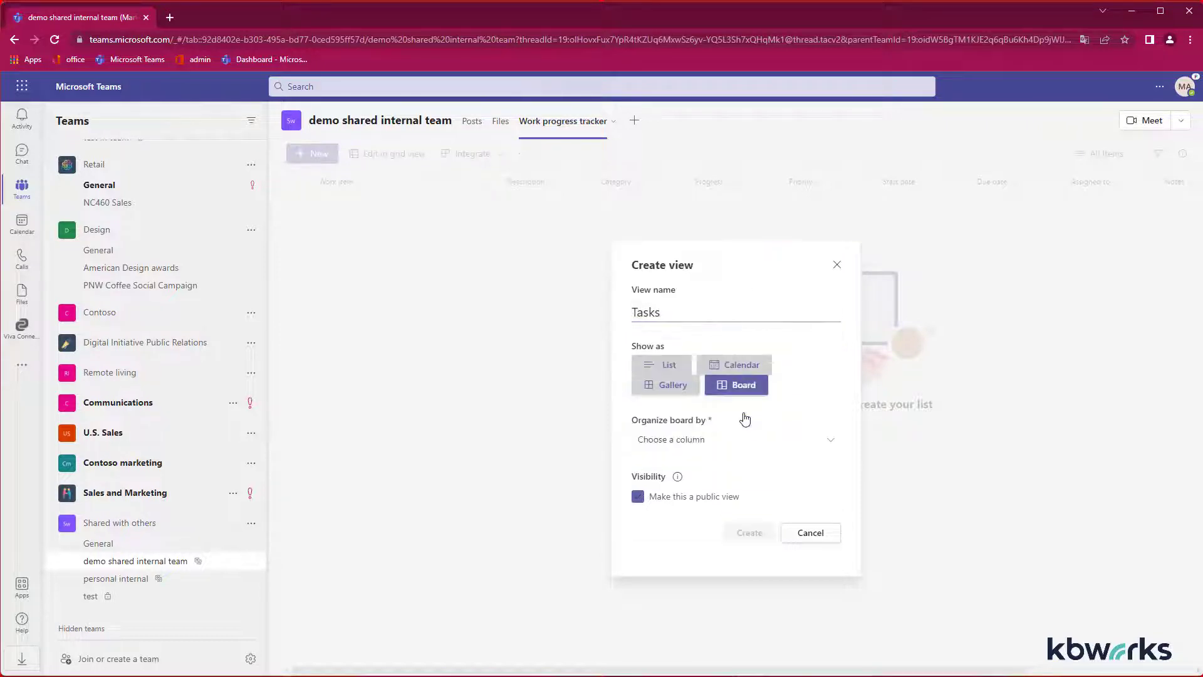
pyautogui.click(722, 447)
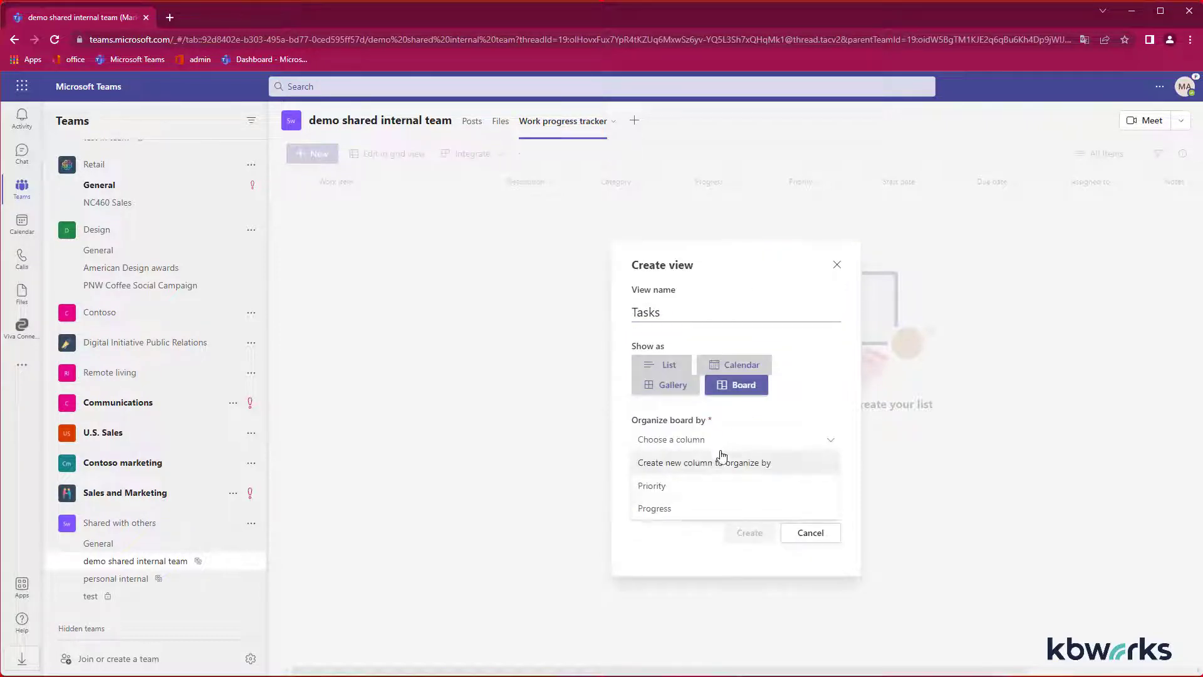
pyautogui.click(700, 492)
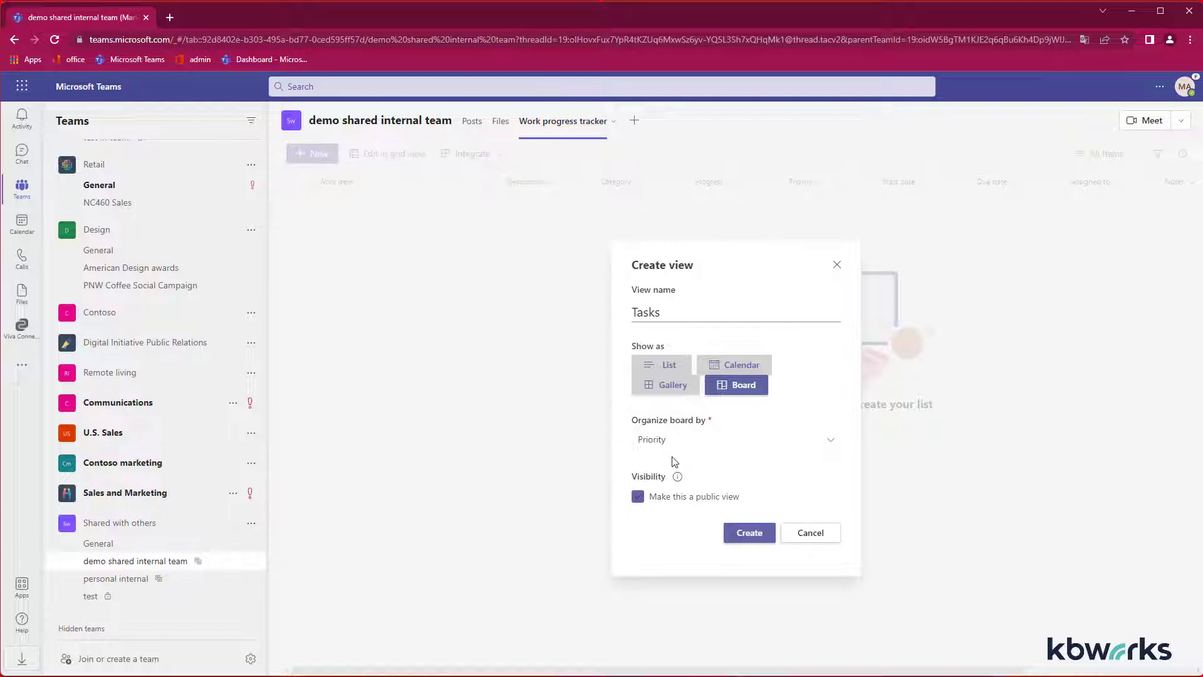
pyautogui.click(749, 532)
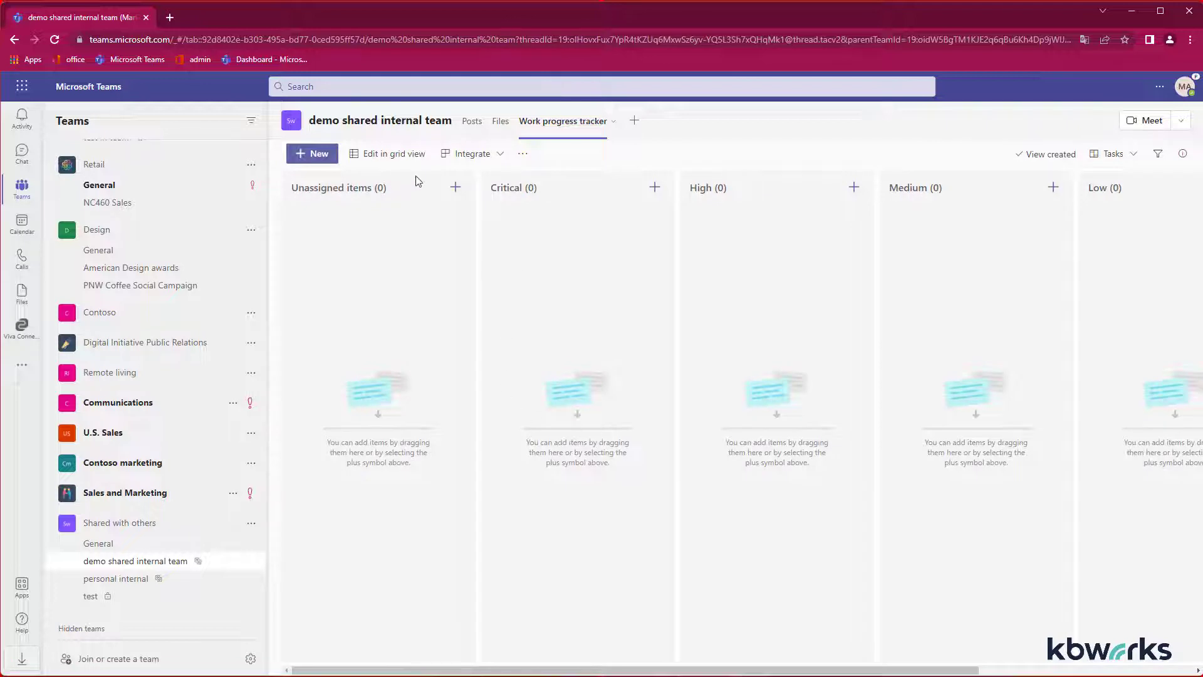
# Start a new unassigned item with work item and description "test", category Planning and priority Critical
pyautogui.click(455, 187)
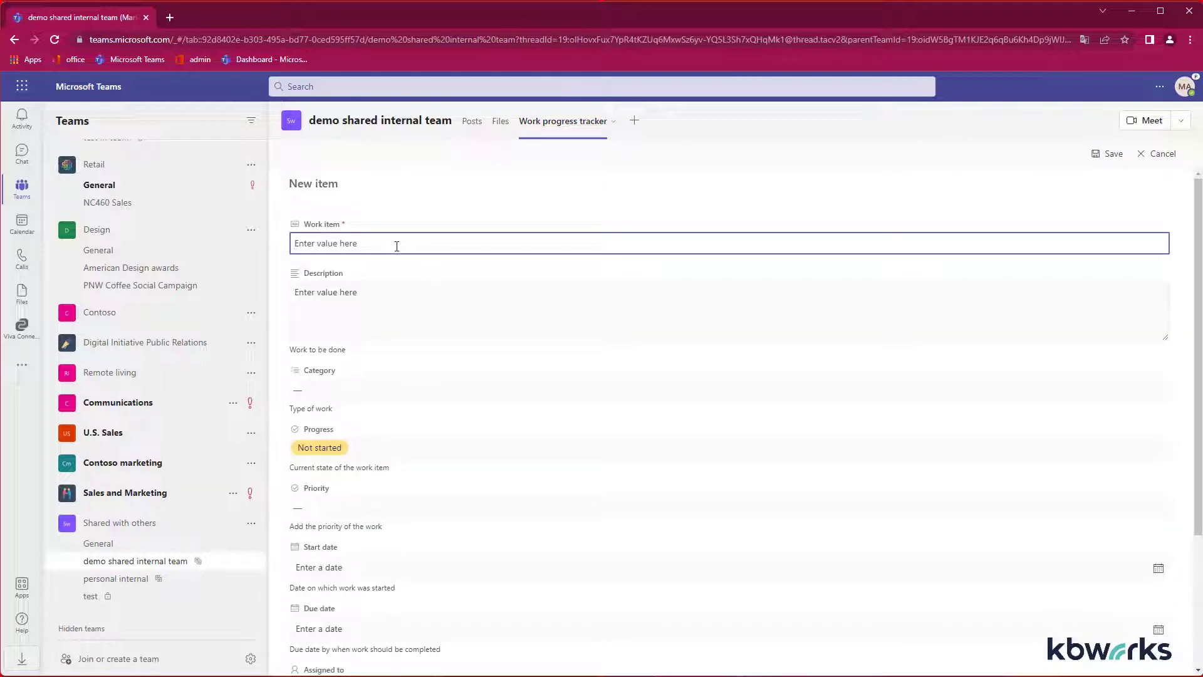
pyautogui.write('test')
pyautogui.press('Tab')
pyautogui.write('test')
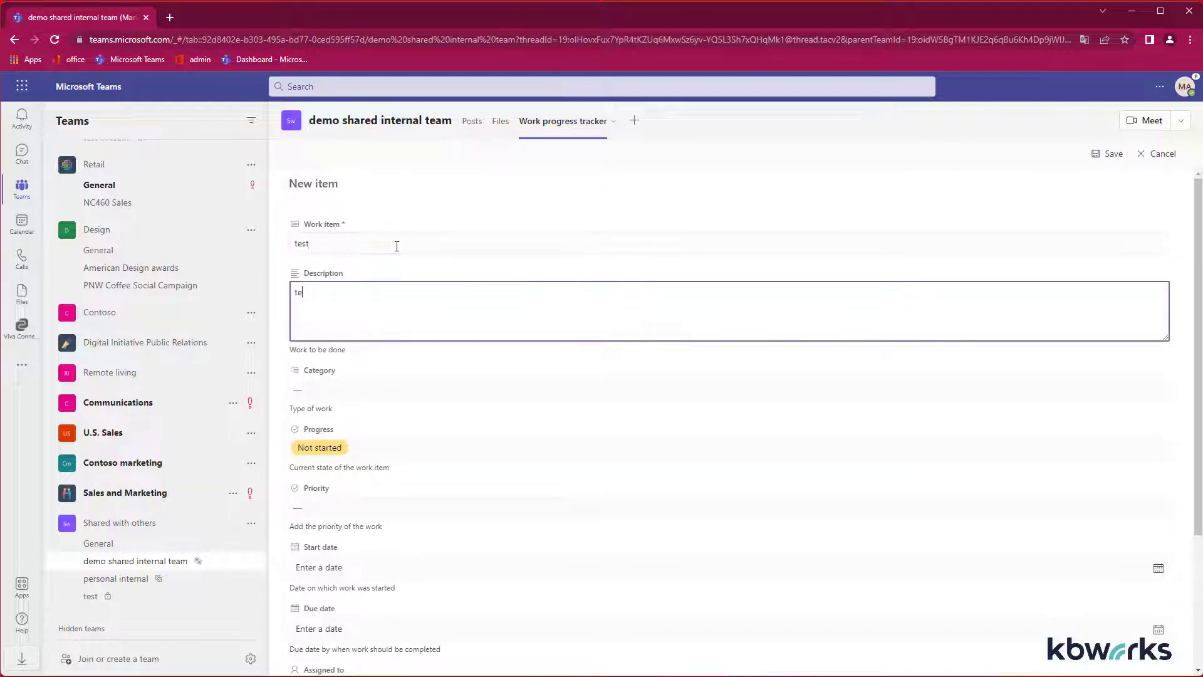
pyautogui.press('Tab')
pyautogui.click(335, 428)
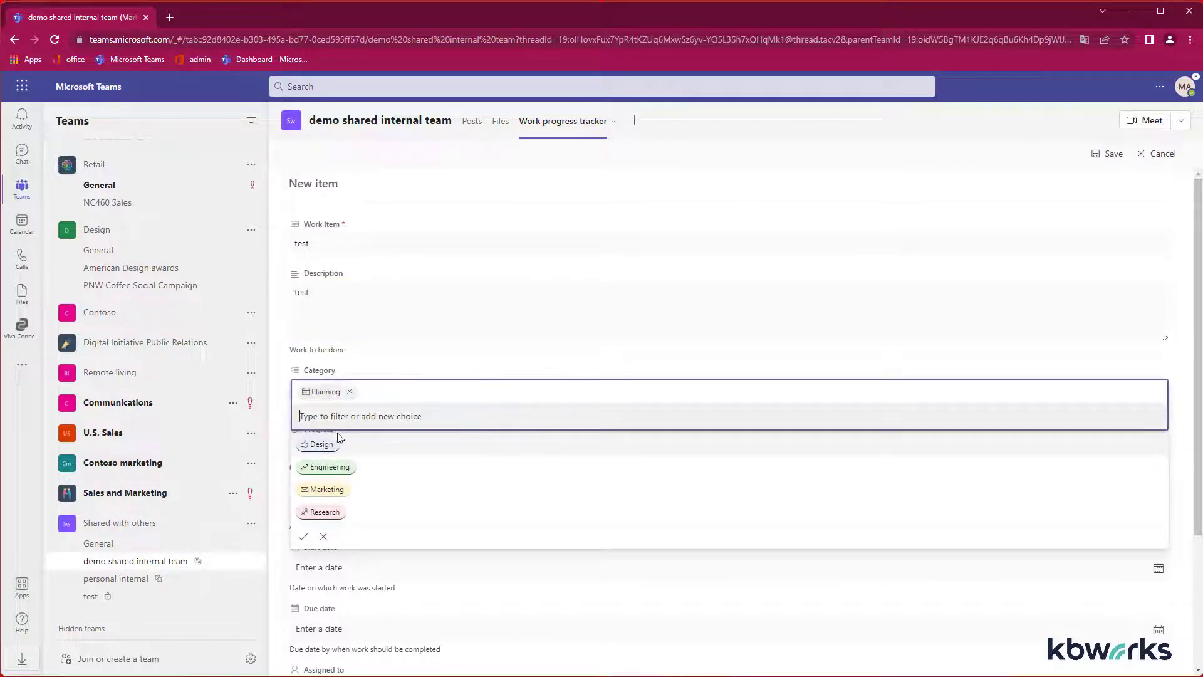
pyautogui.click(480, 325)
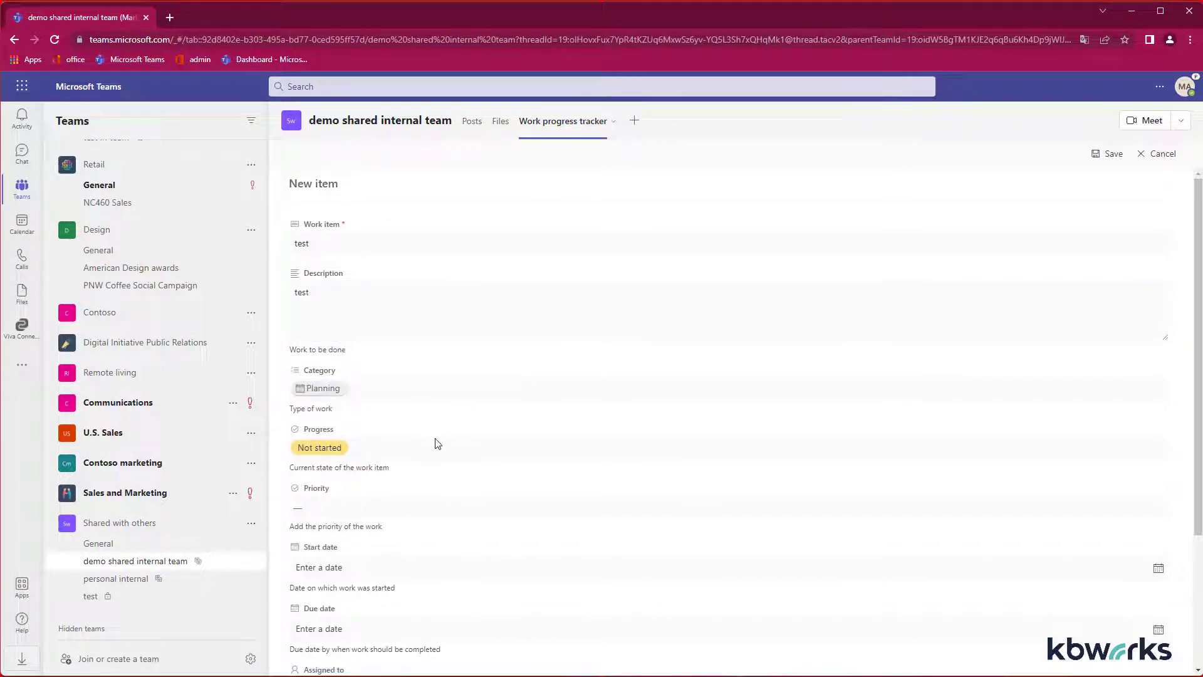
pyautogui.click(404, 509)
pyautogui.click(384, 544)
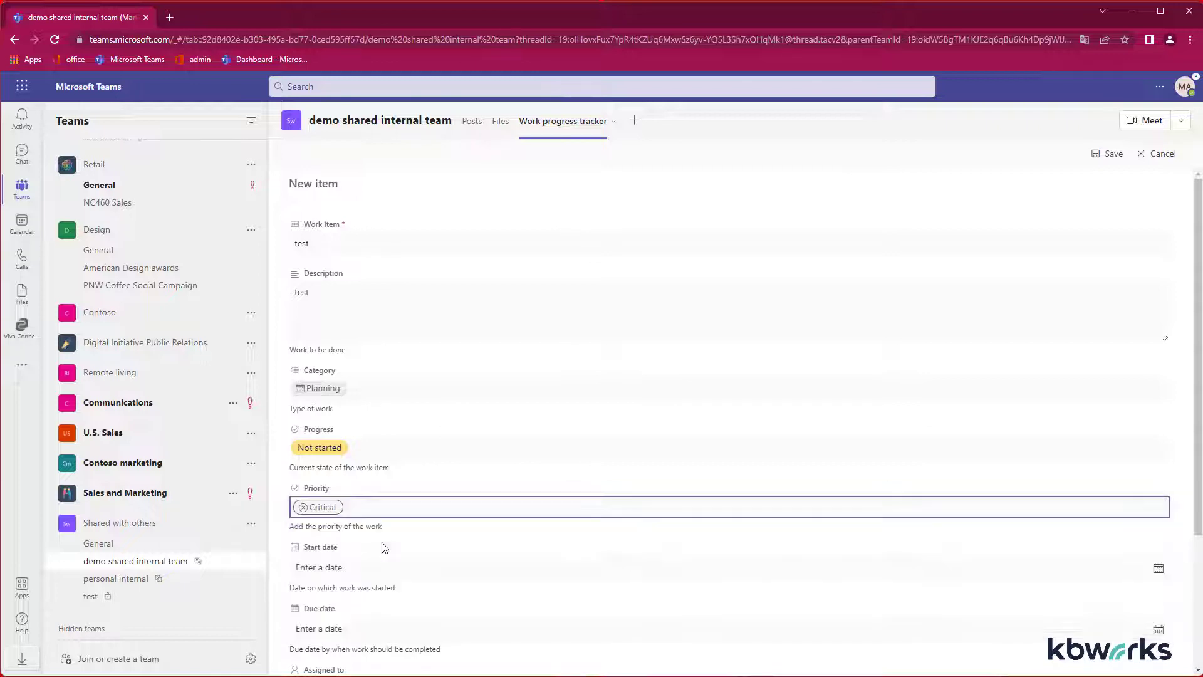
# Assign the new item to the suggested marketing assistant and save it
pyautogui.scroll(-2, 424, 566)
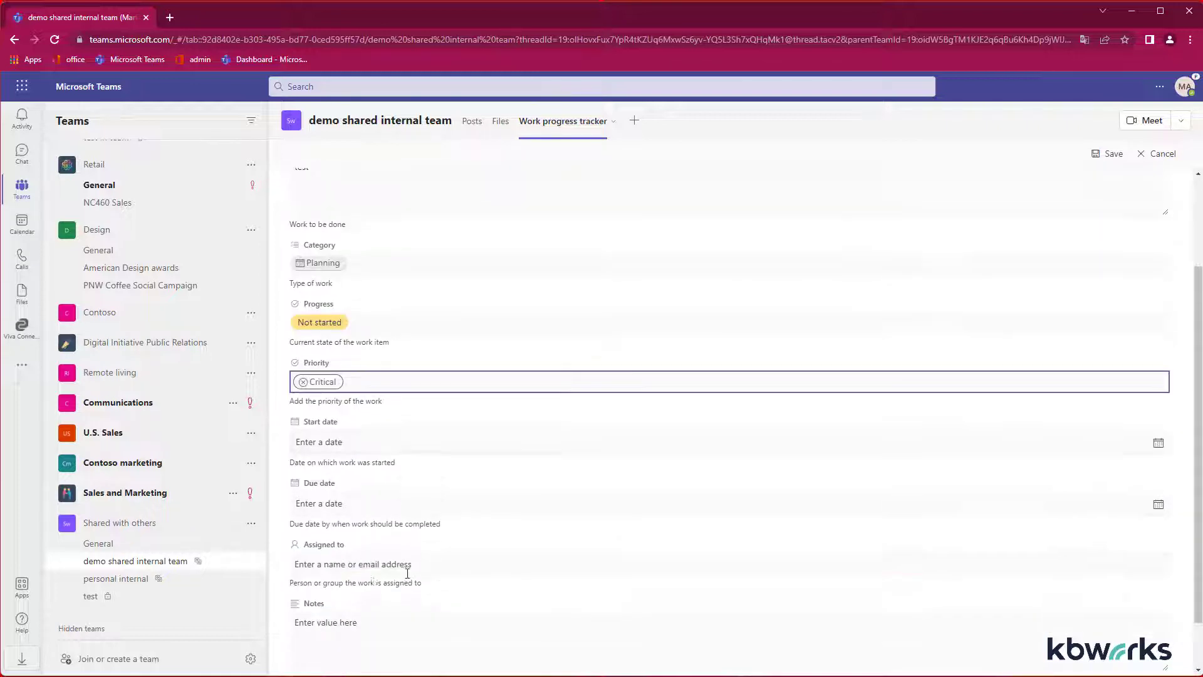
pyautogui.click(353, 565)
pyautogui.write('alex')
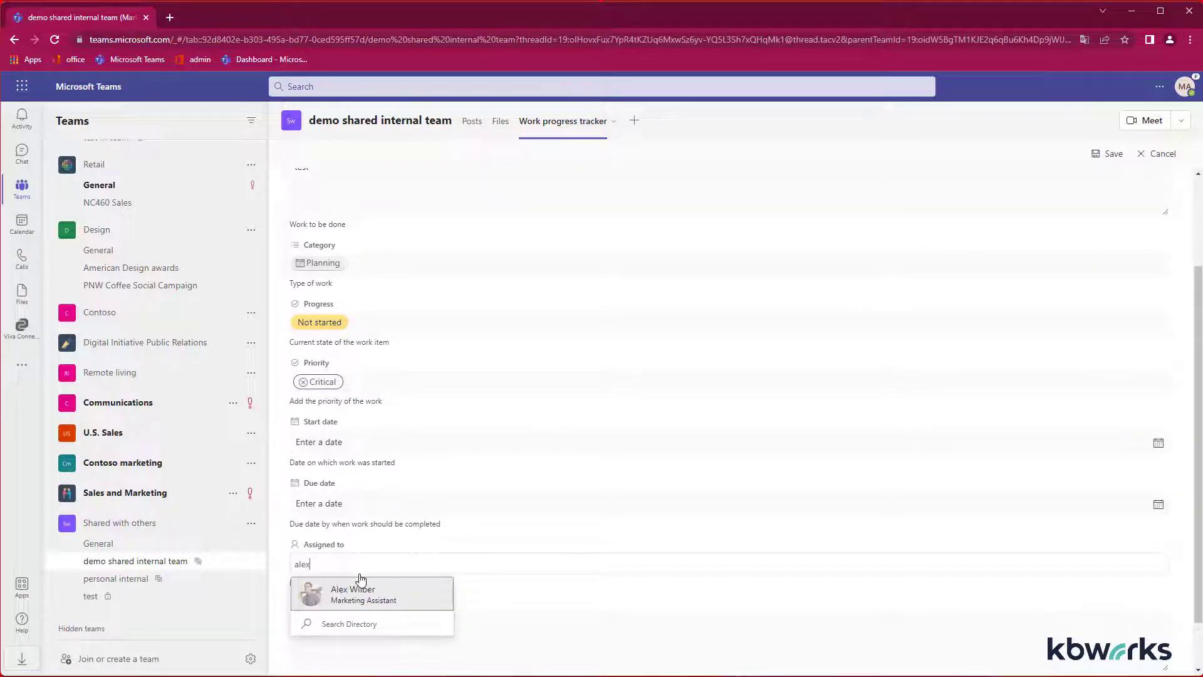
pyautogui.click(335, 596)
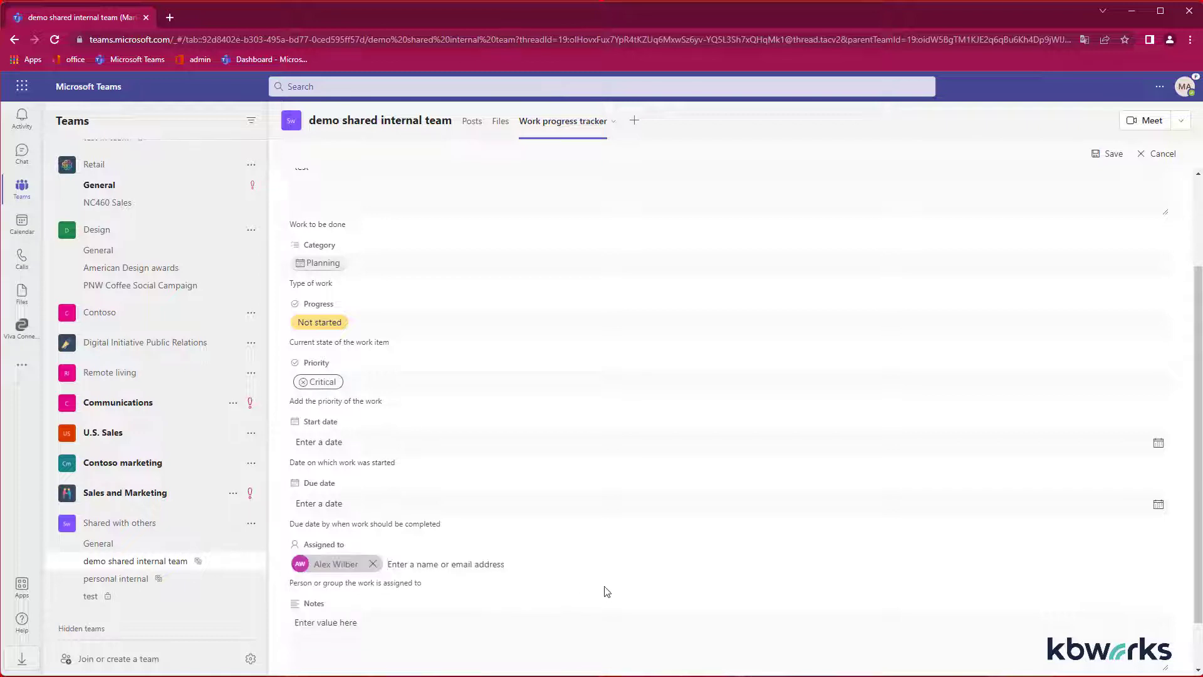
pyautogui.scroll(-1, 606, 591)
pyautogui.click(317, 644)
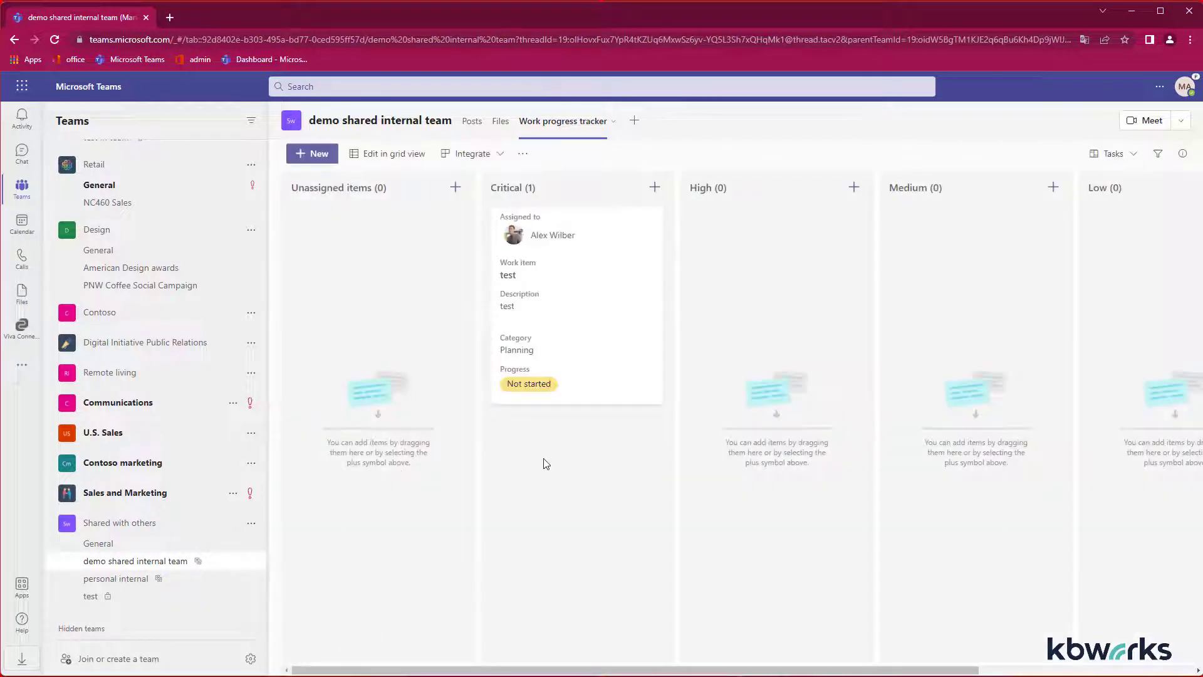
# Move the test card from the Critical column to the High column of the board
pyautogui.moveTo(556, 309); pyautogui.dragTo(795, 320)
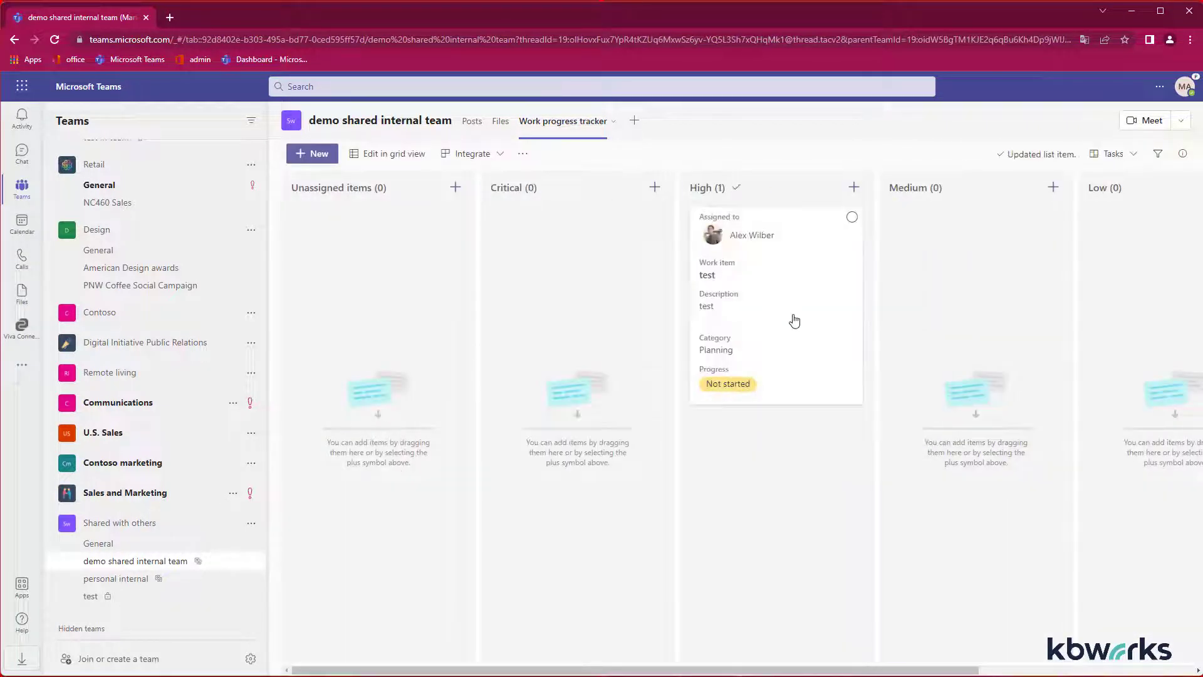
# Open the Work progress tracker list in SharePoint and make the Tasks view its default
pyautogui.click(523, 154)
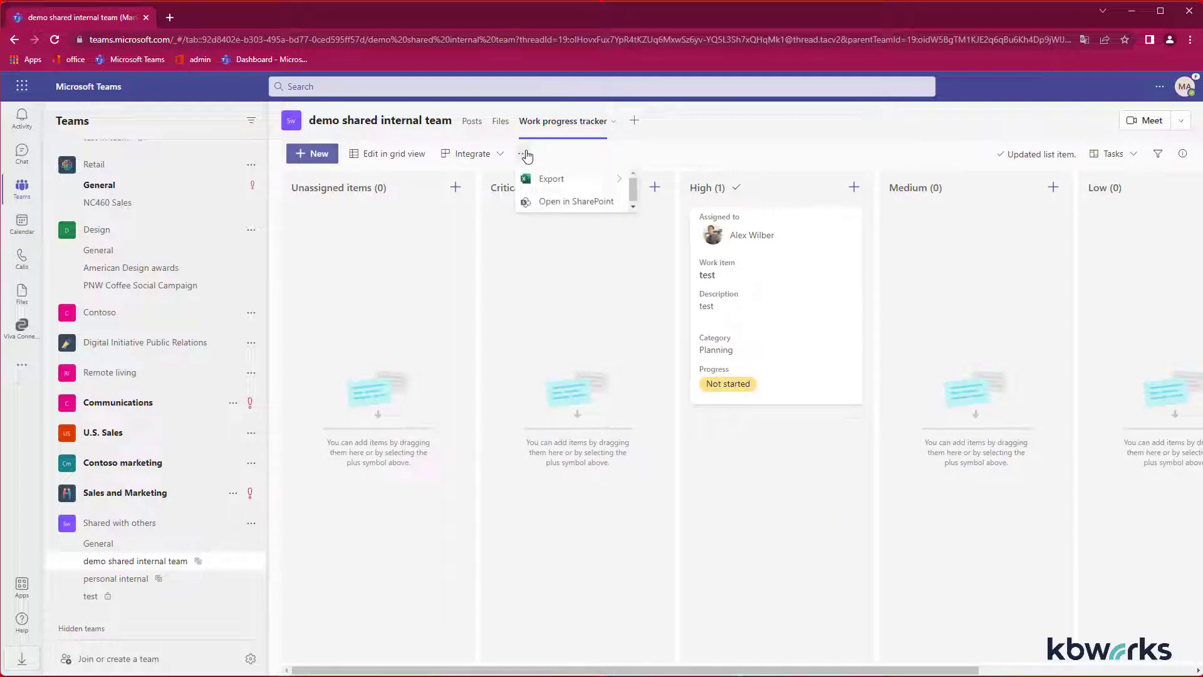
pyautogui.click(550, 204)
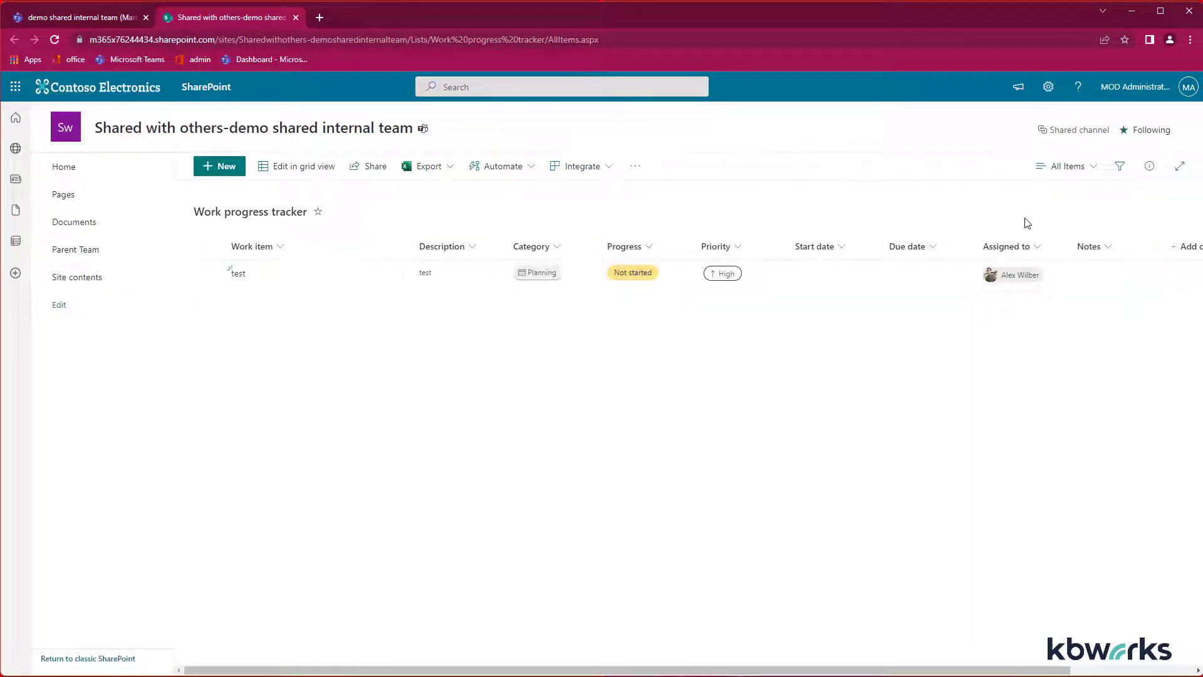
pyautogui.click(1073, 167)
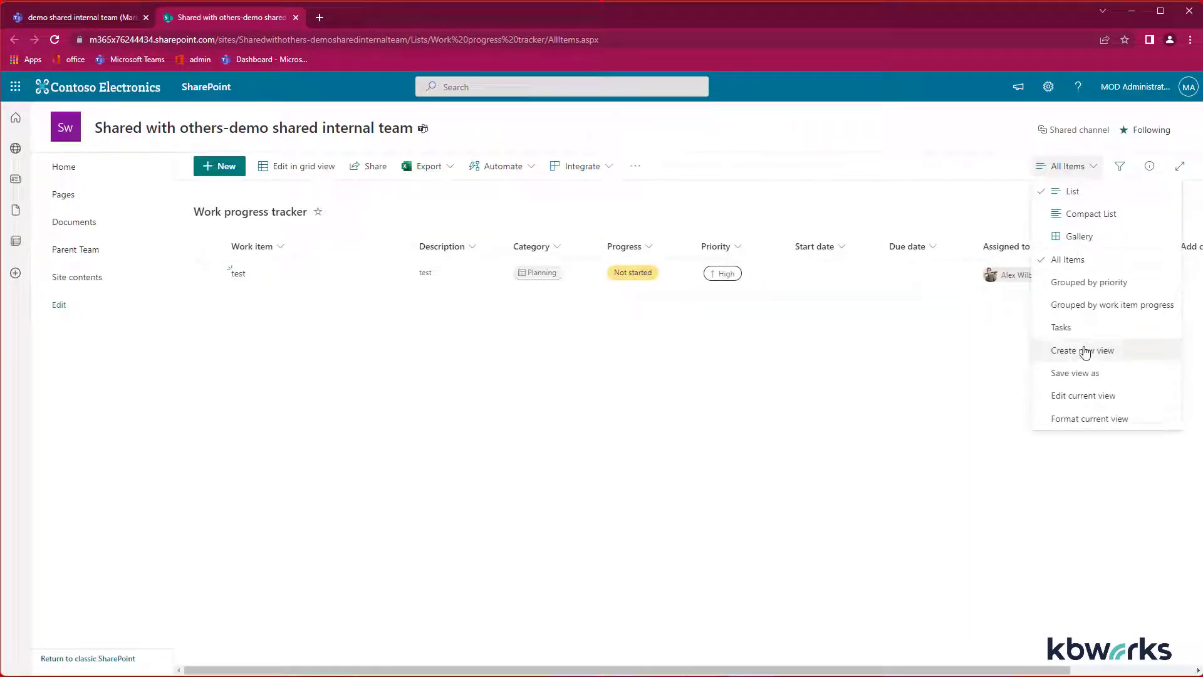
pyautogui.click(1077, 326)
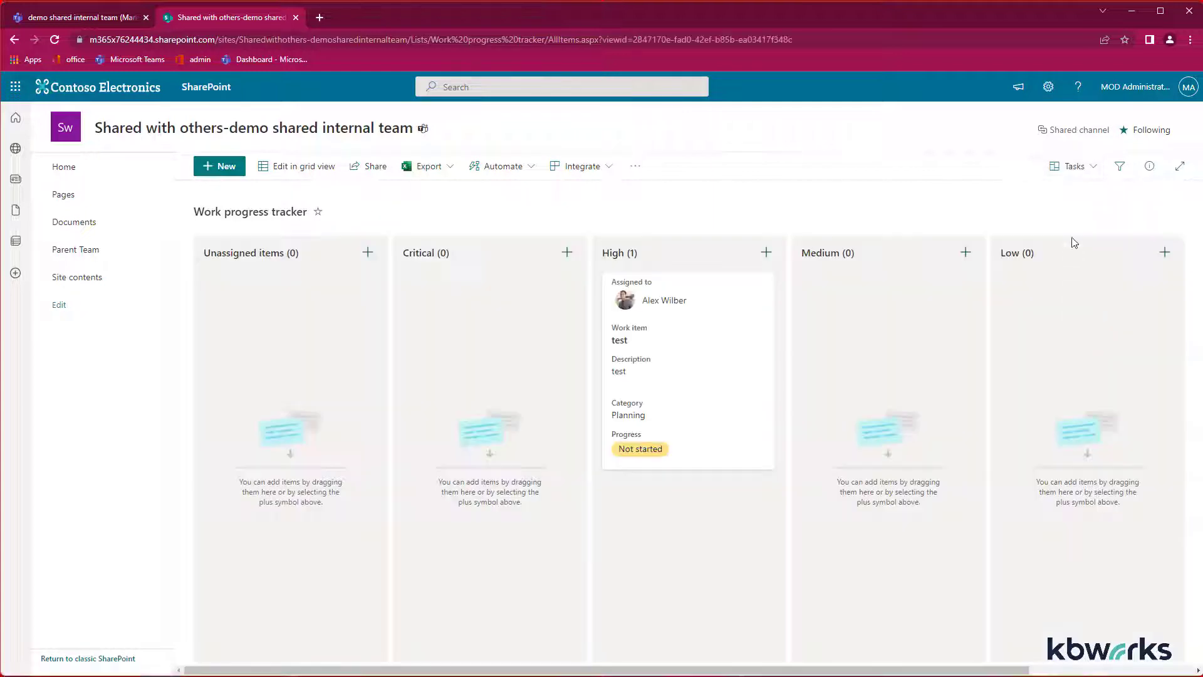
pyautogui.click(1073, 167)
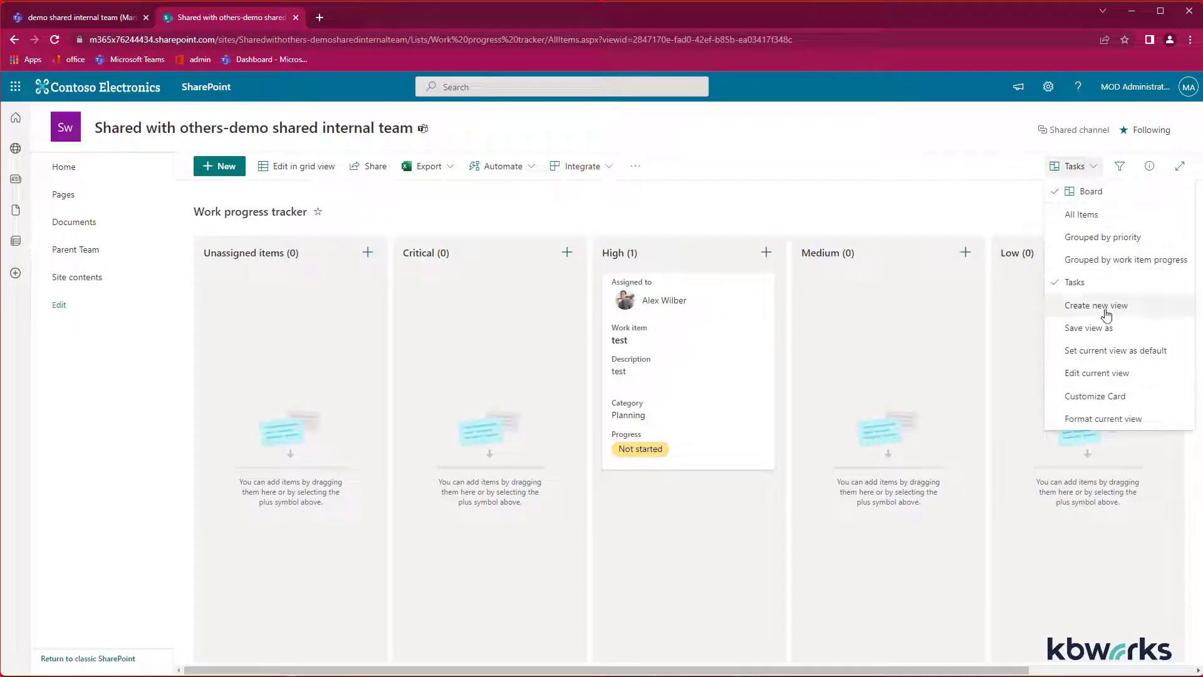
pyautogui.click(1106, 360)
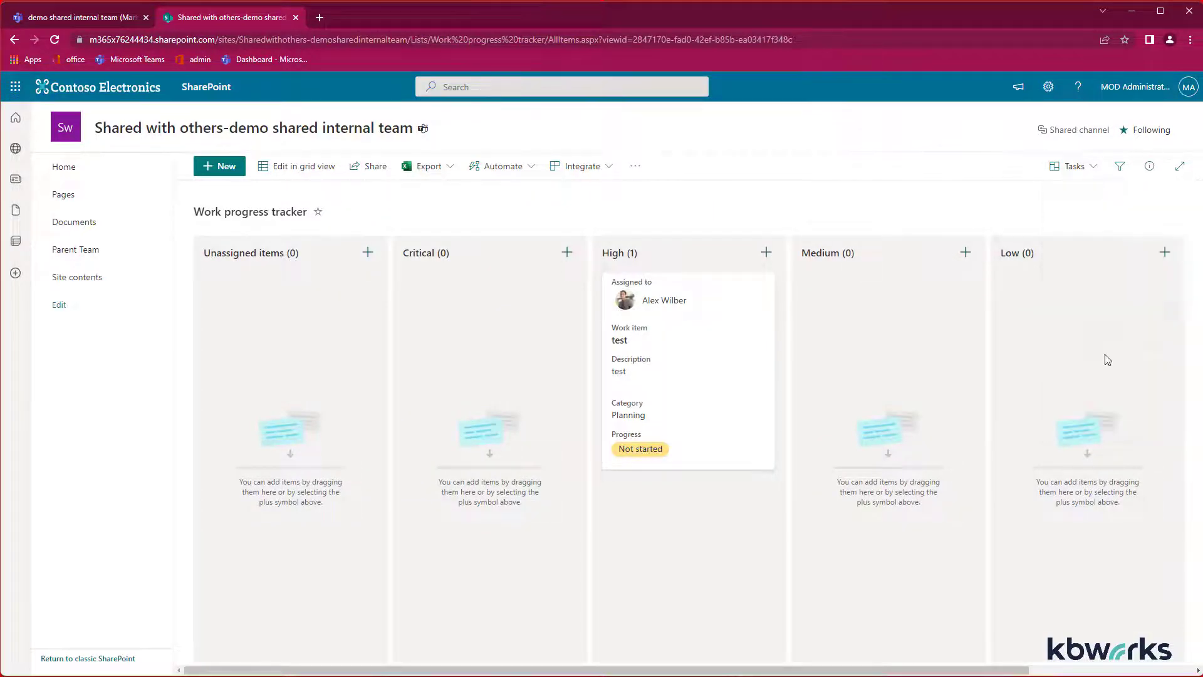
# Review the list's automation options for reminders and rules, plus its alert options in SharePoint
pyautogui.click(517, 172)
pyautogui.moveTo(519, 191)
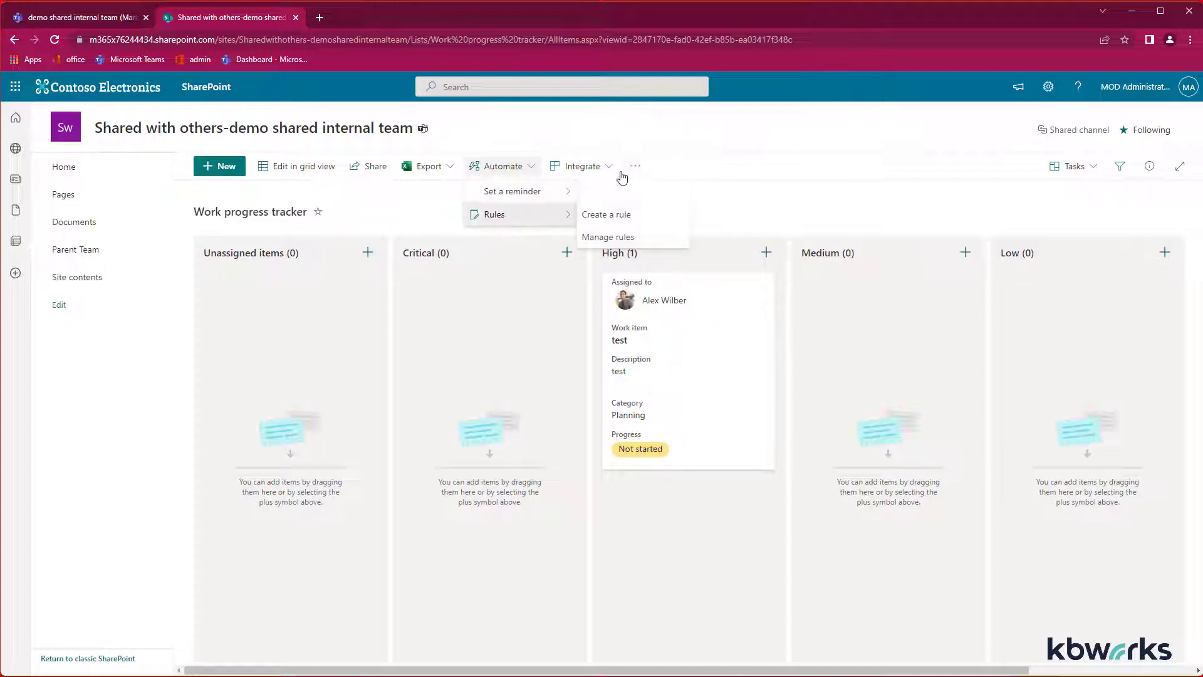
pyautogui.click(636, 170)
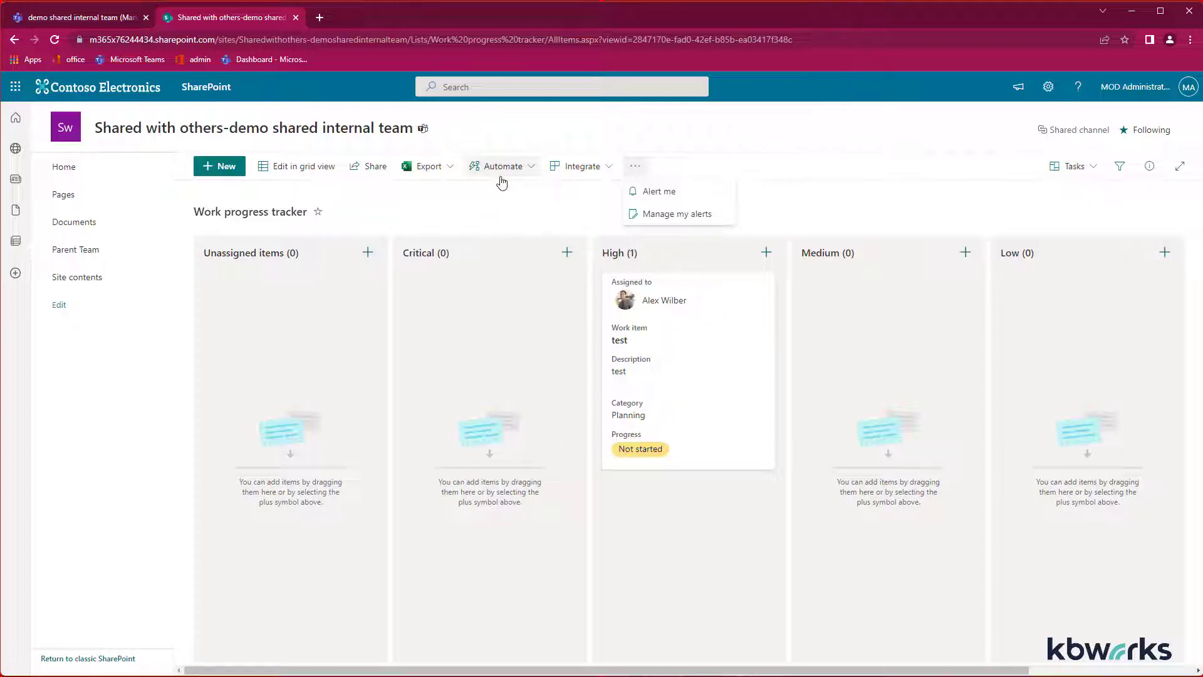
# Switch back to Microsoft Teams and open the test channel of the Shared with others team
pyautogui.click(98, 19)
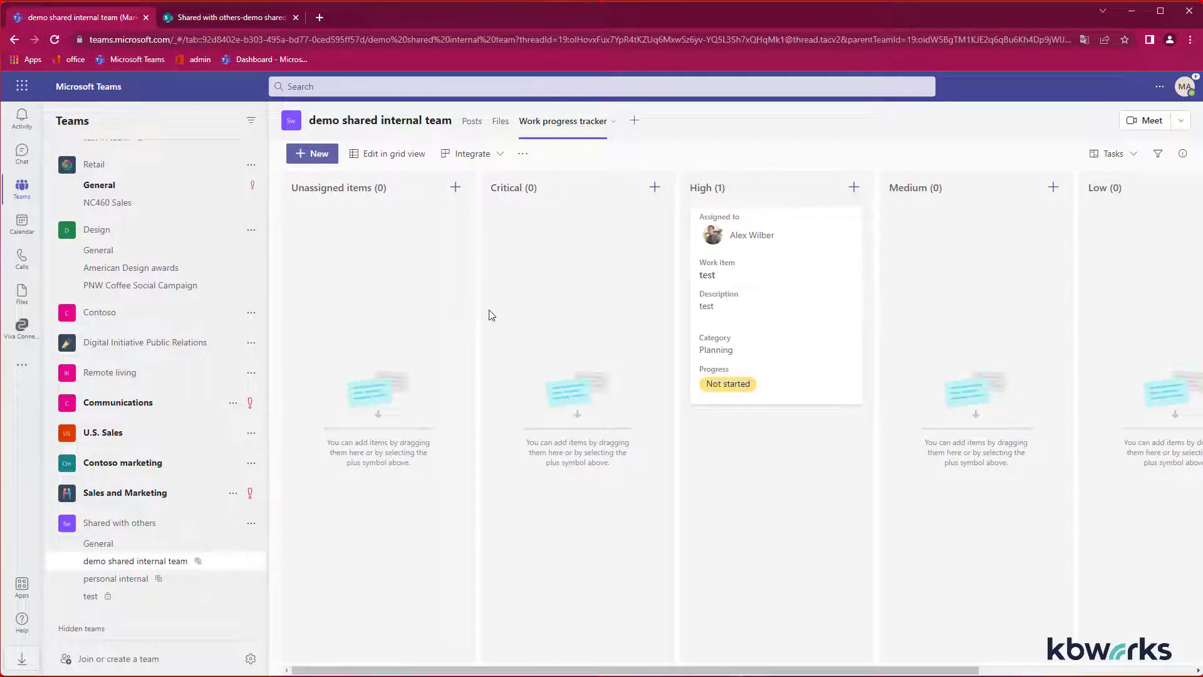
pyautogui.click(127, 599)
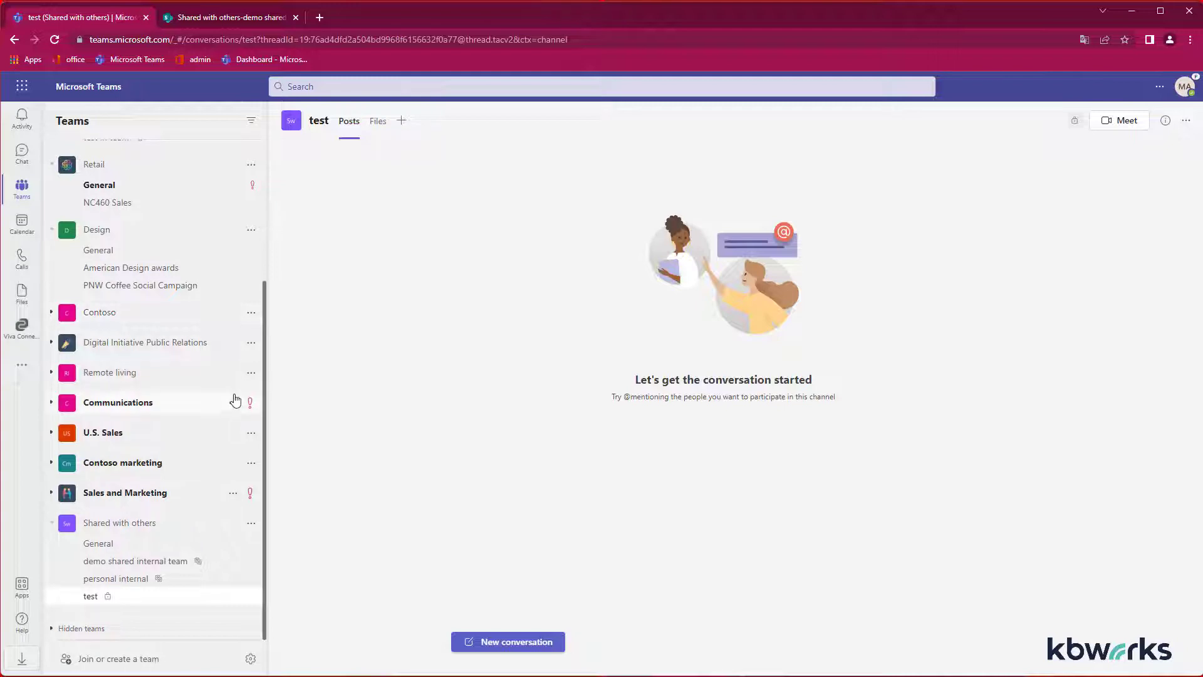
# Open the Event Plan tab in the Go to Market Plan channel of the Mark 8 Project Team
pyautogui.scroll(1, 233, 403)
pyautogui.scroll(2, 233, 403)
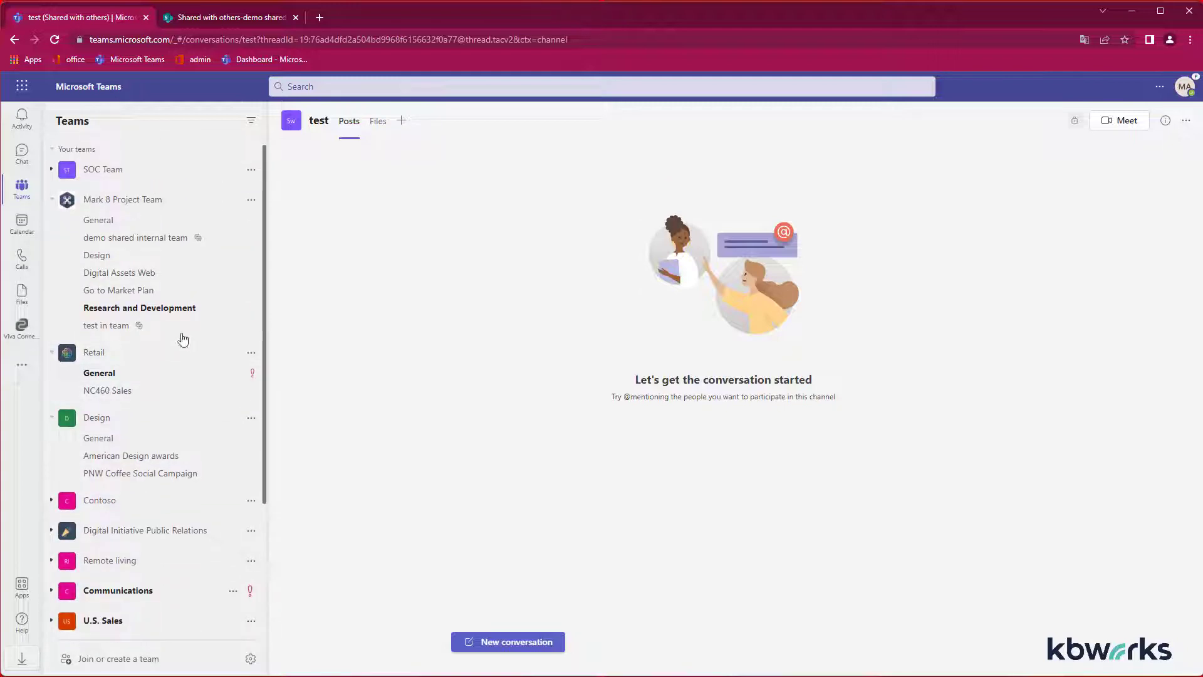
pyautogui.click(161, 292)
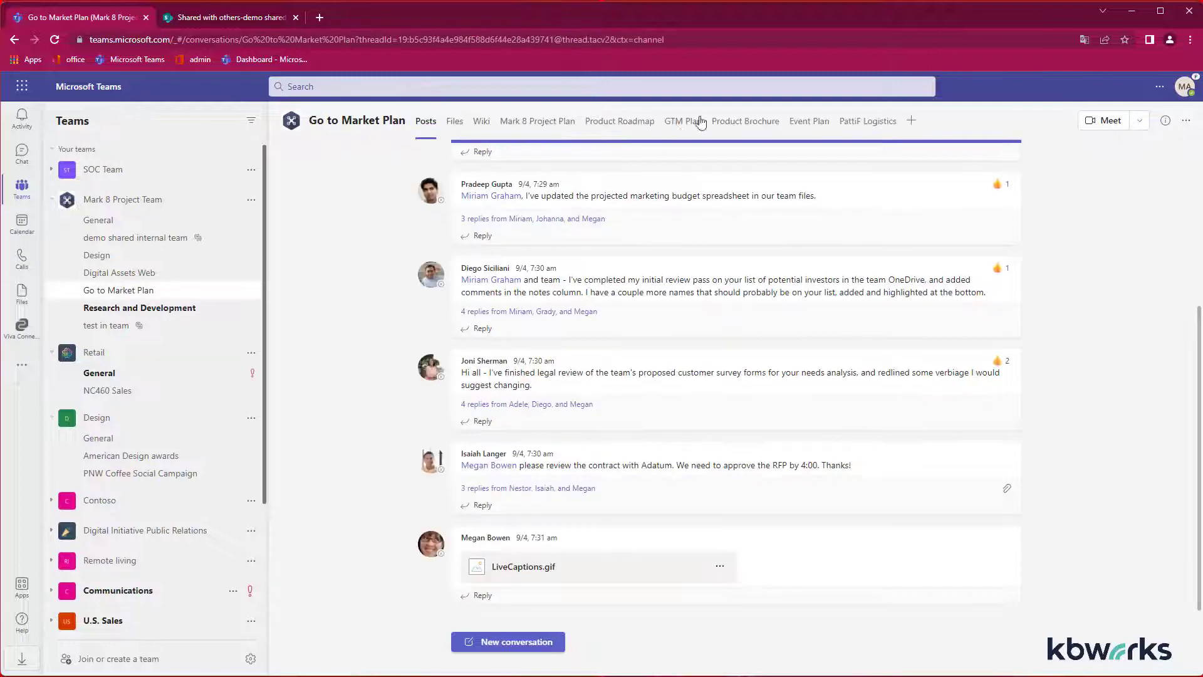
pyautogui.click(805, 125)
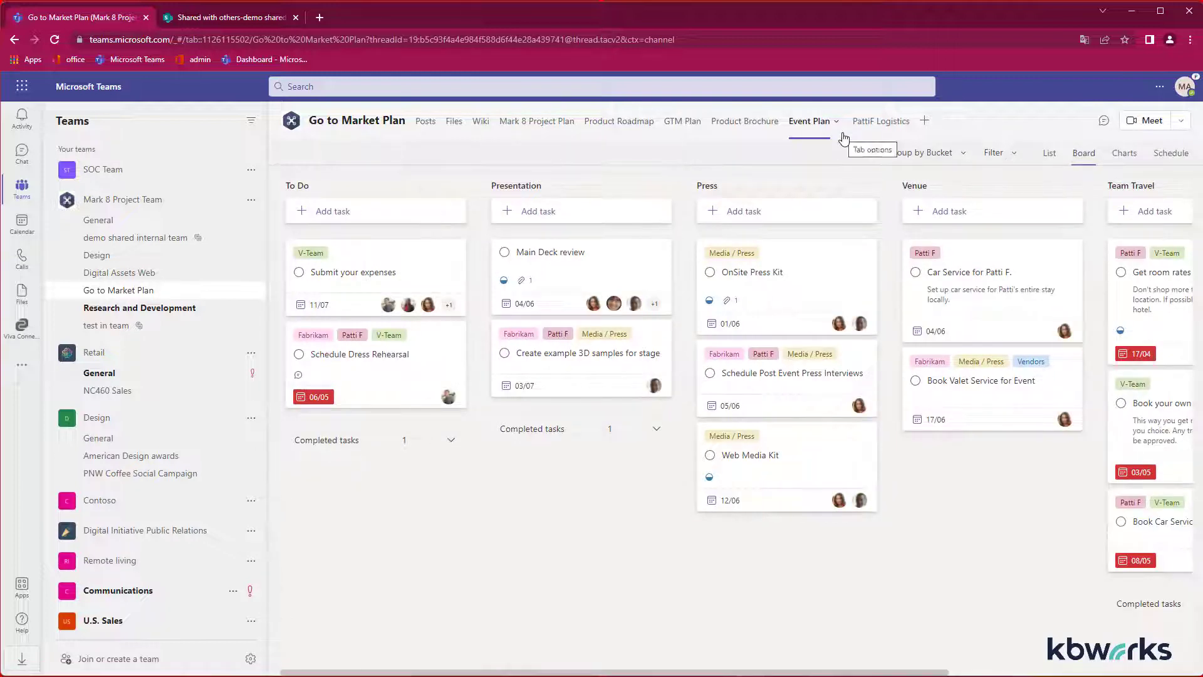
# Open the Event Plan on the Planner website and export the plan to Excel
pyautogui.click(836, 123)
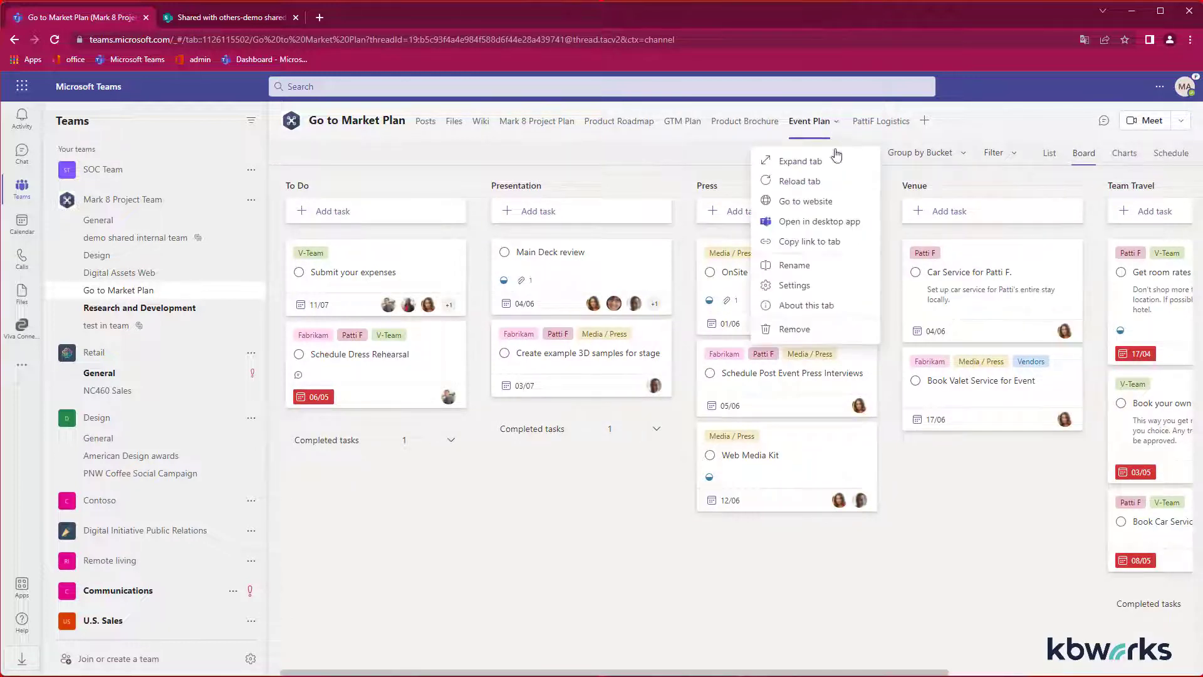
pyautogui.click(821, 202)
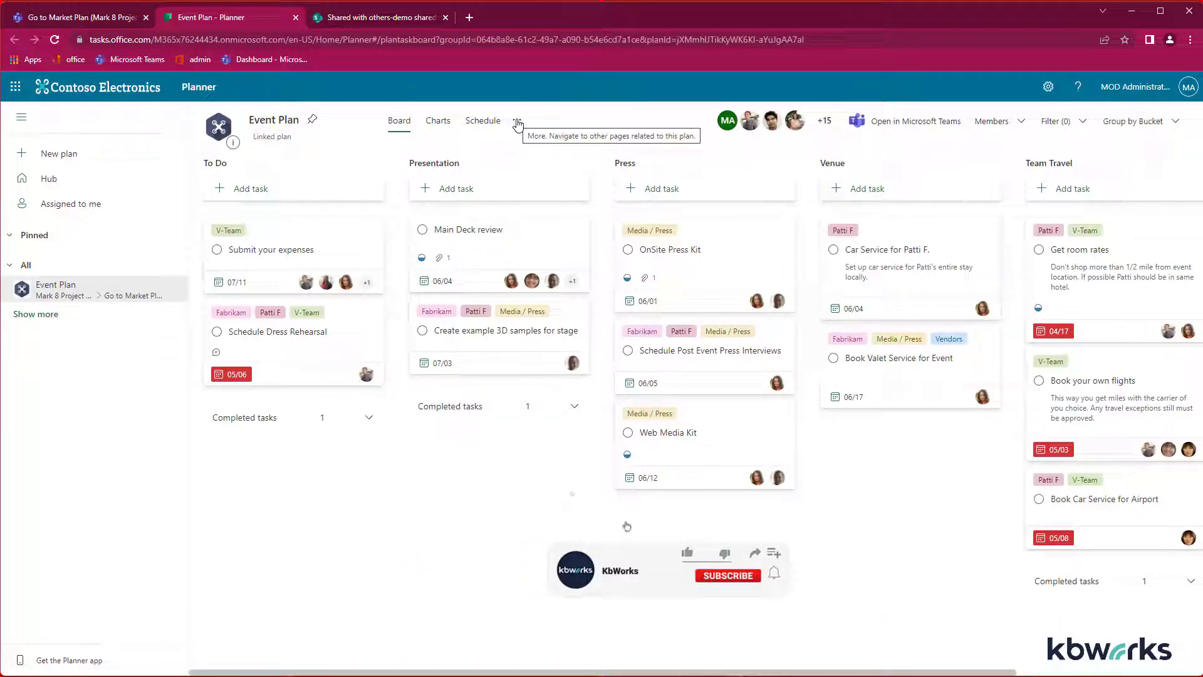
pyautogui.click(517, 123)
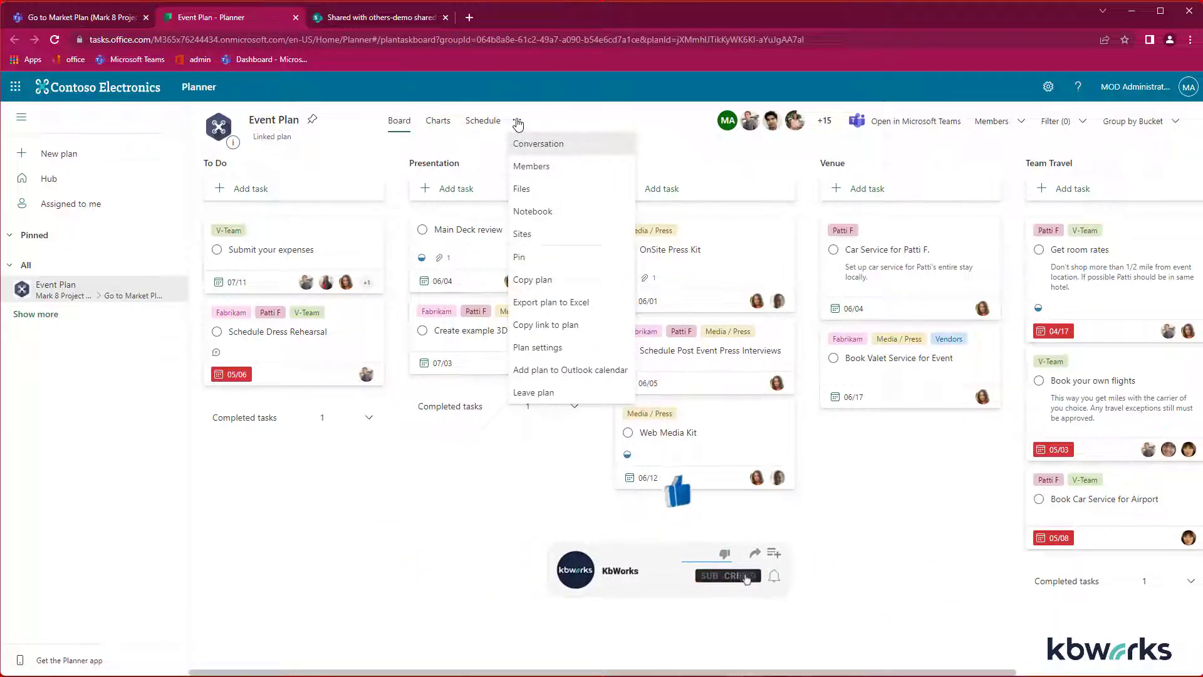
pyautogui.click(553, 305)
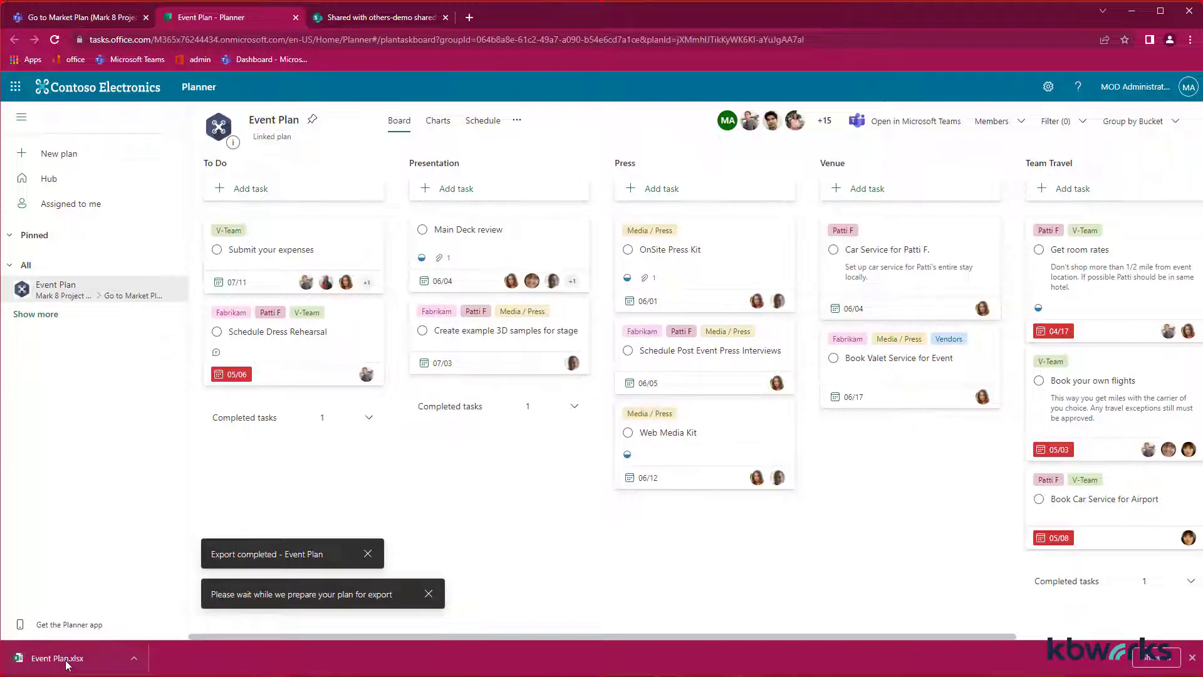
# Return to Microsoft Teams and reopen the test channel of the Shared with others team
pyautogui.click(115, 19)
pyautogui.scroll(-3, 140, 459)
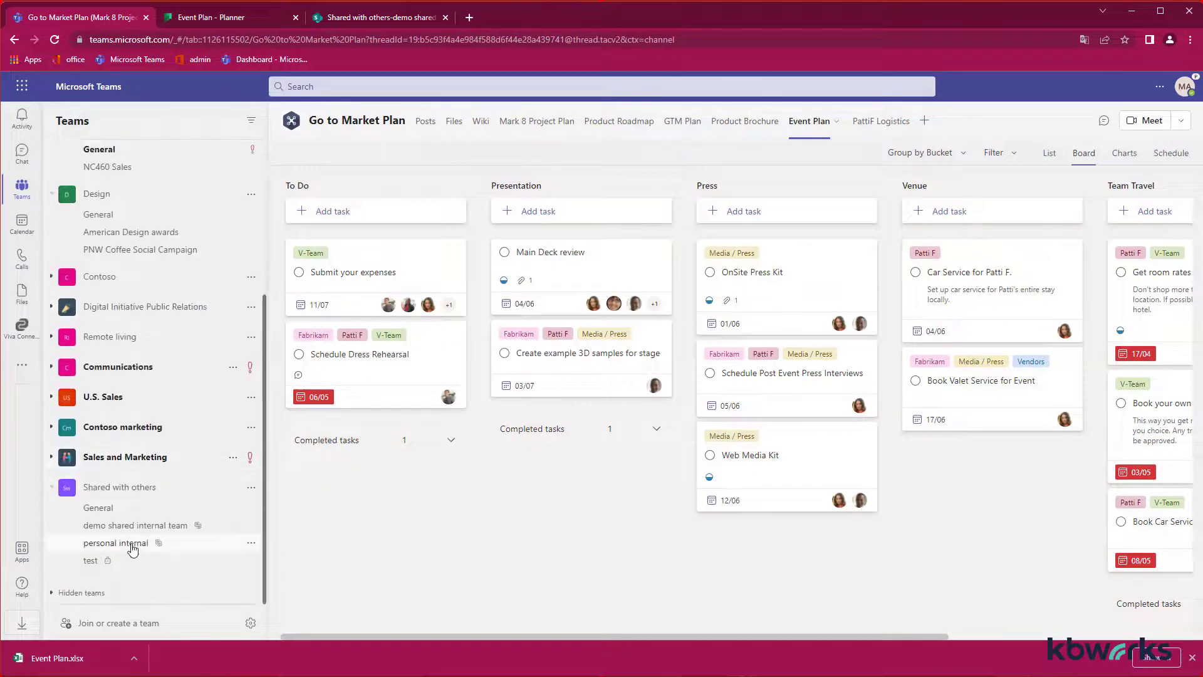
pyautogui.click(120, 562)
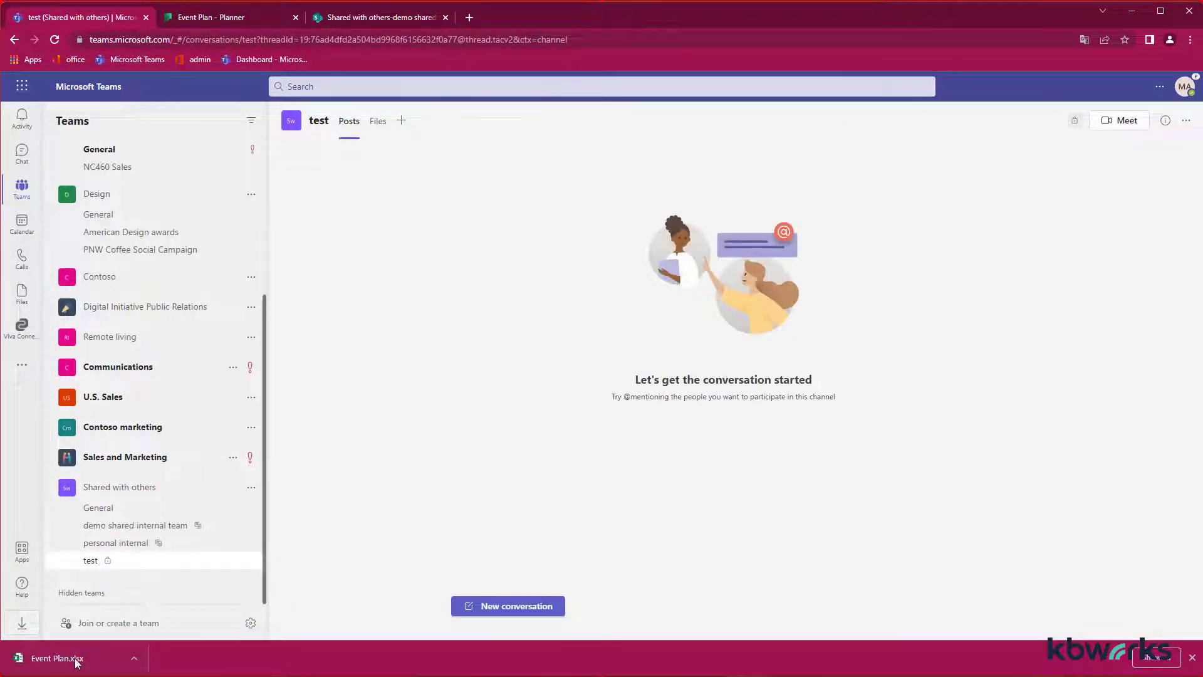
# Open the downloaded Event Plan.xlsx in Excel, enable editing, and delete the Task ID column
pyautogui.click(56, 658)
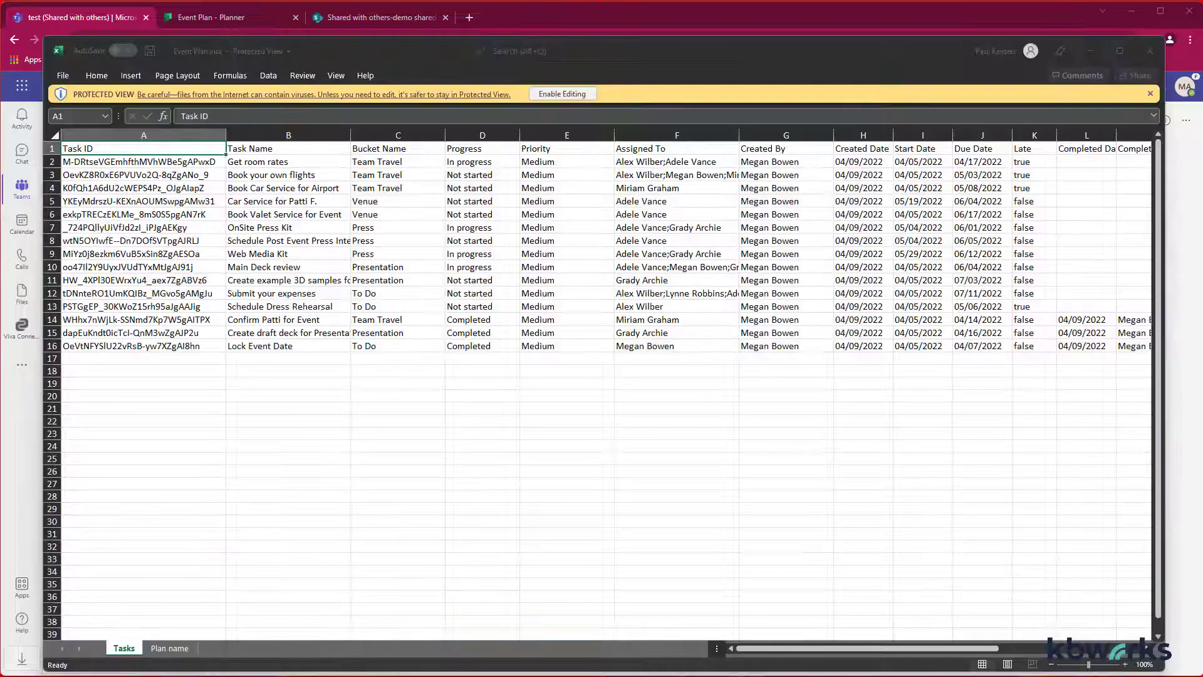
pyautogui.click(561, 95)
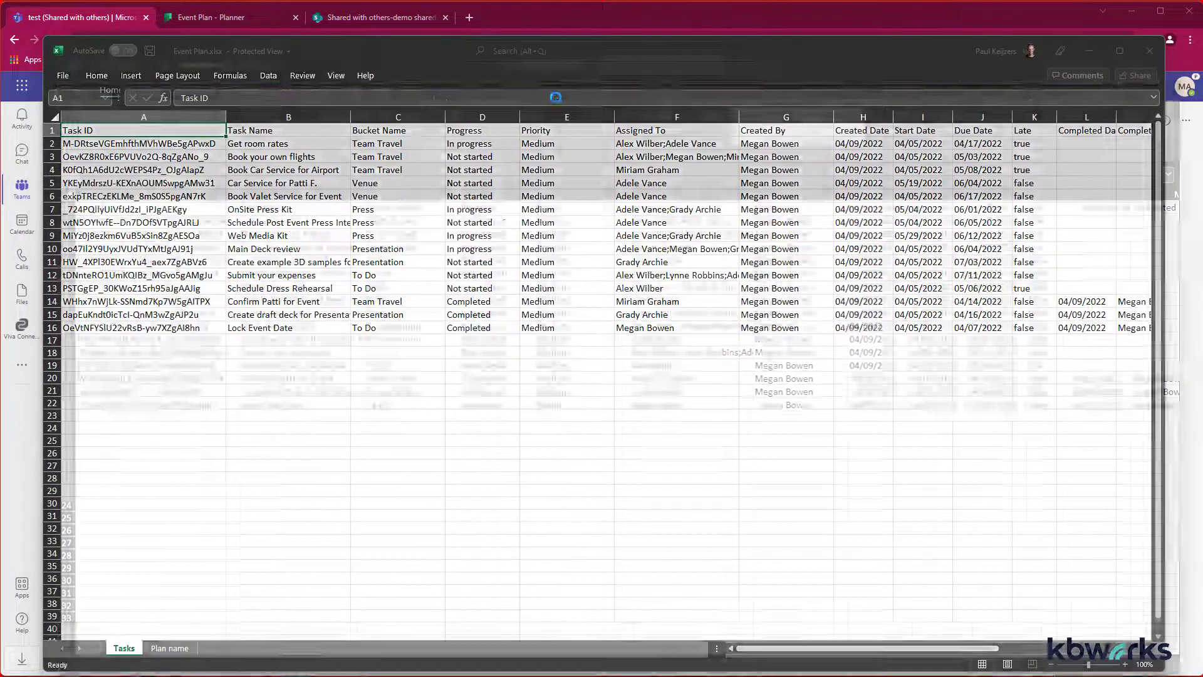
pyautogui.click(103, 195)
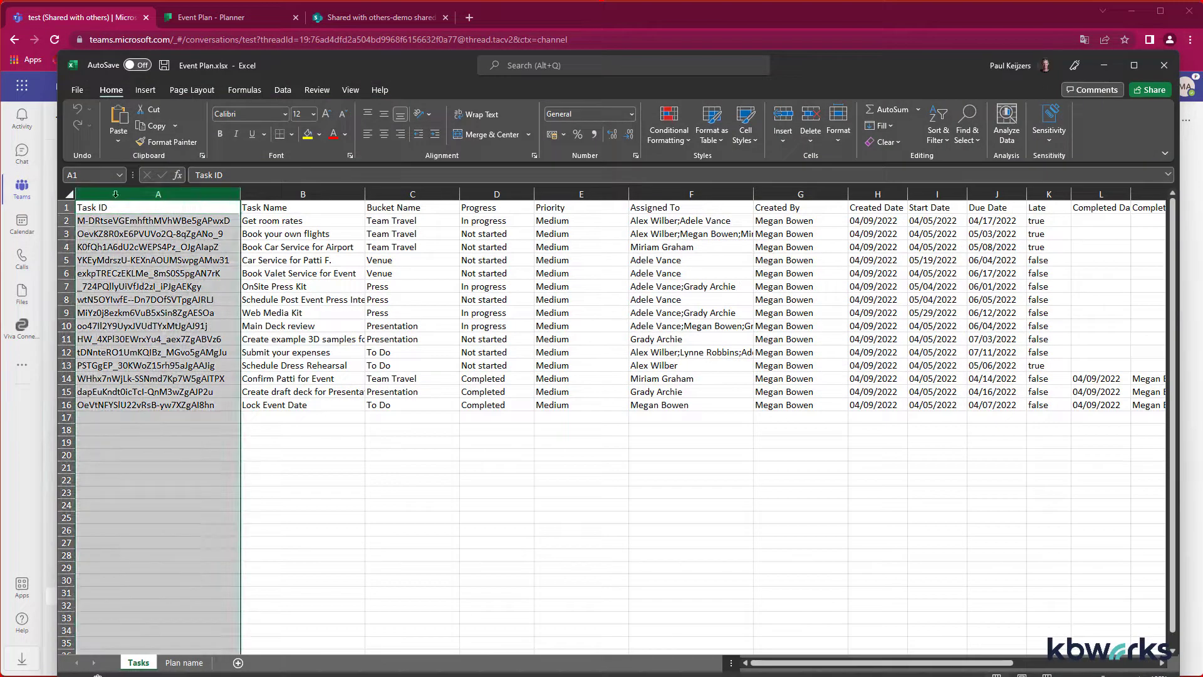
pyautogui.click(810, 119)
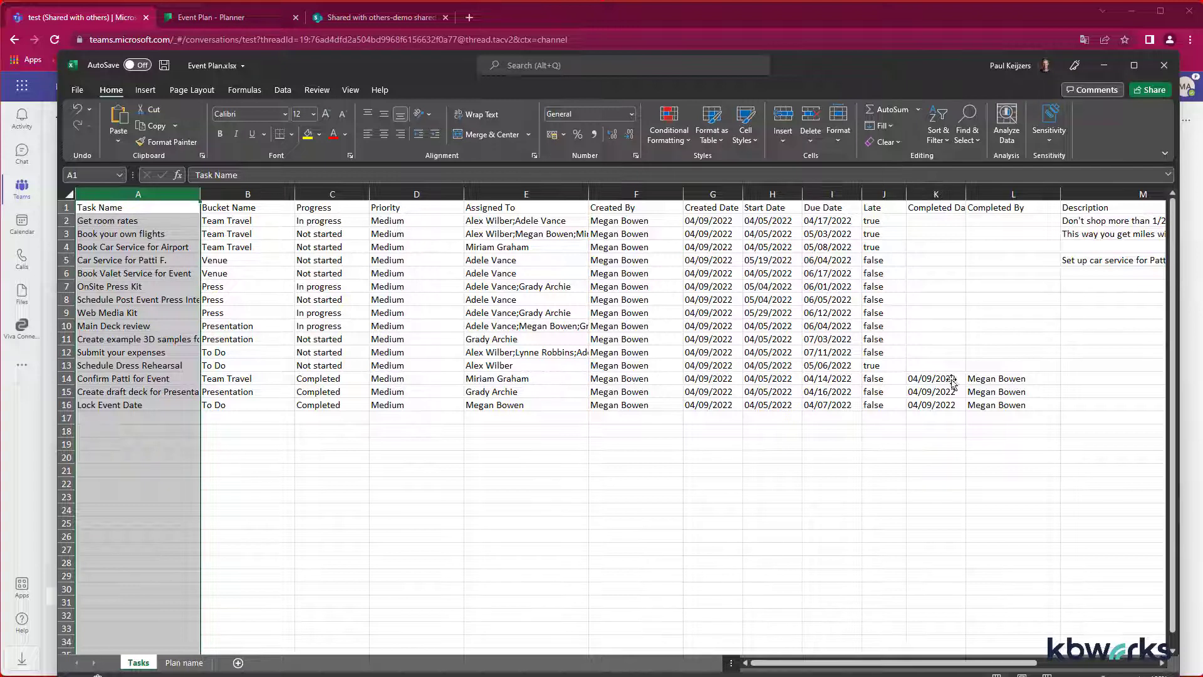
# Convert the range A1:P16 on the Tasks sheet into a table with headers, and save and close the workbook
pyautogui.moveTo(933, 669); pyautogui.dragTo(1053, 669)
pyautogui.keyDown('shift'); pyautogui.click(980, 409); pyautogui.keyUp('shift')
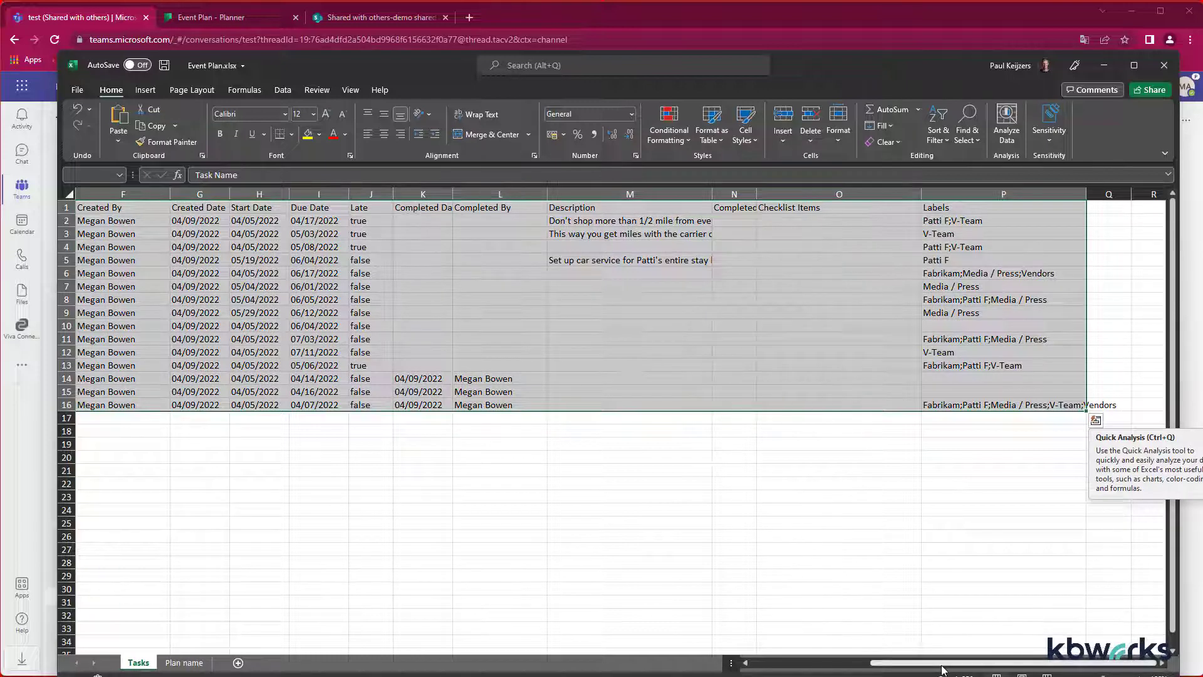
pyautogui.moveTo(945, 668); pyautogui.dragTo(701, 669)
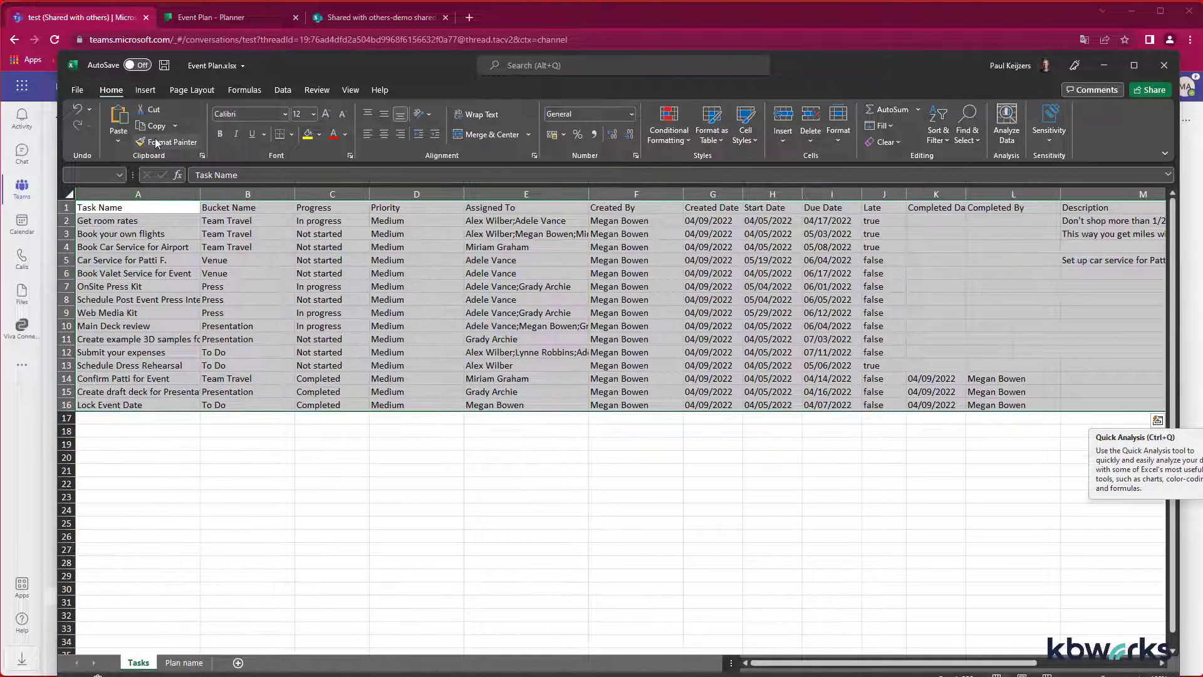
pyautogui.click(145, 89)
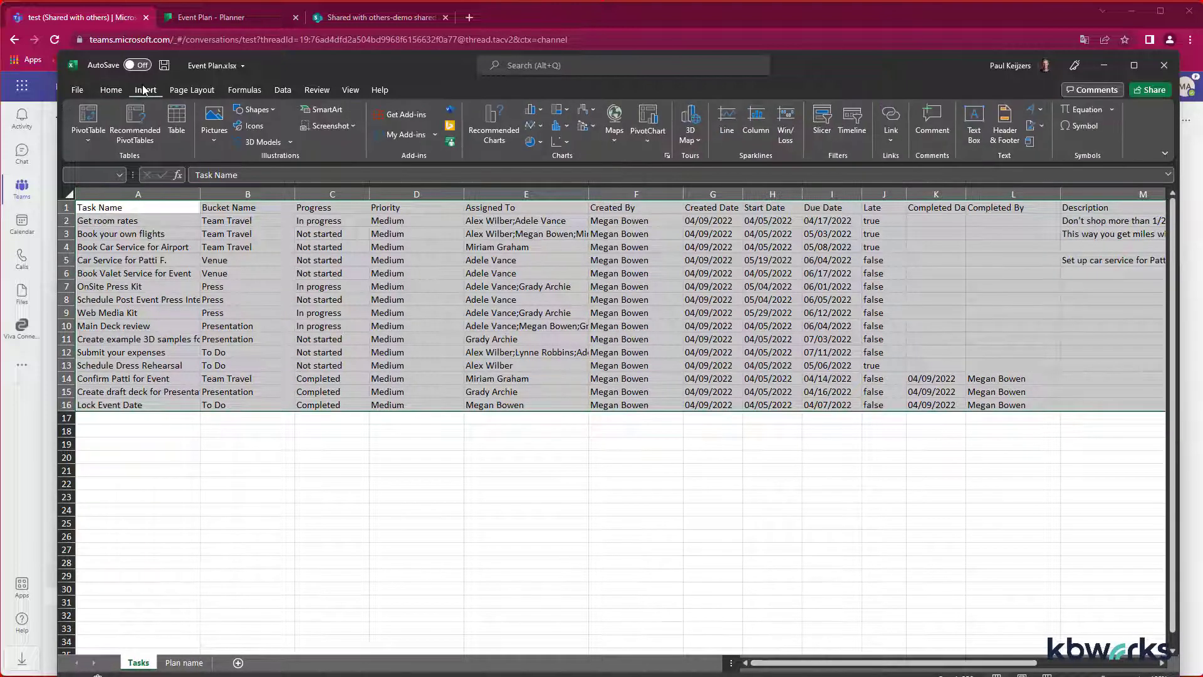
pyautogui.click(176, 122)
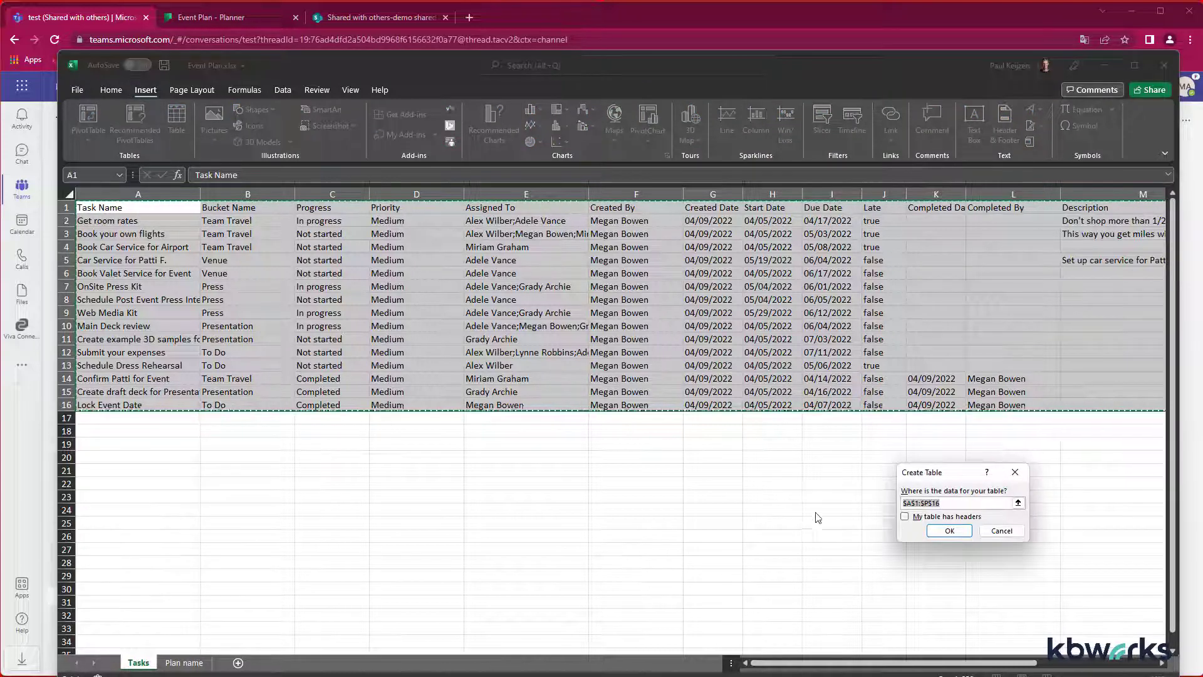
pyautogui.click(922, 517)
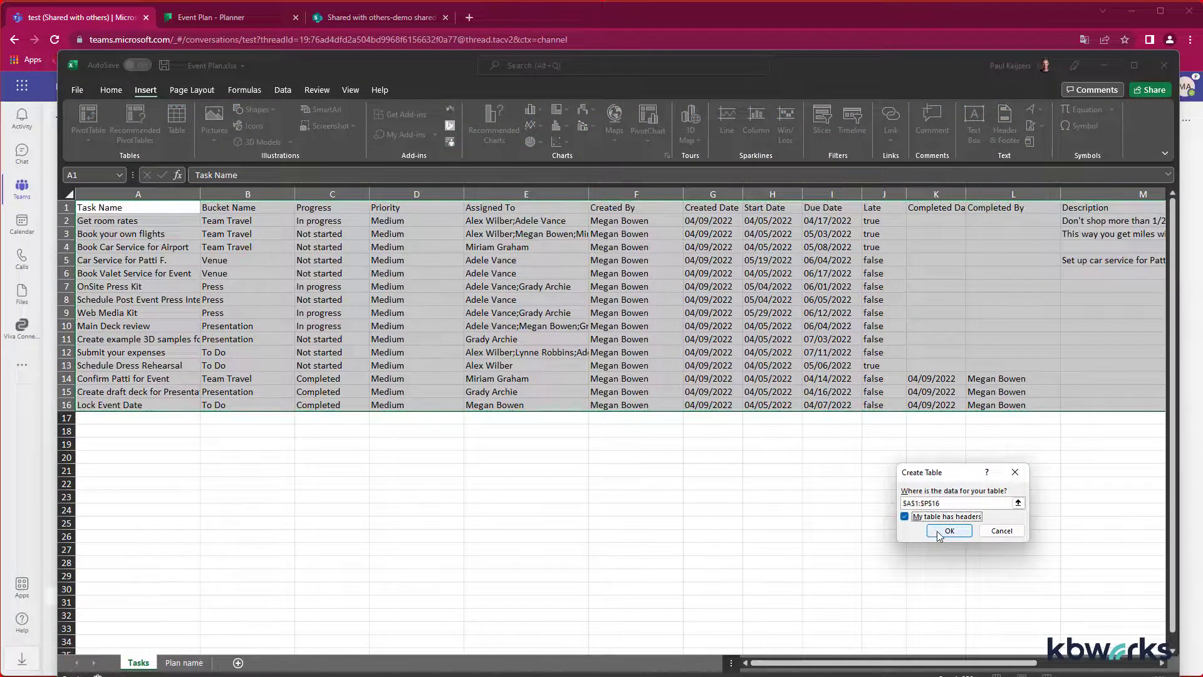
pyautogui.click(948, 531)
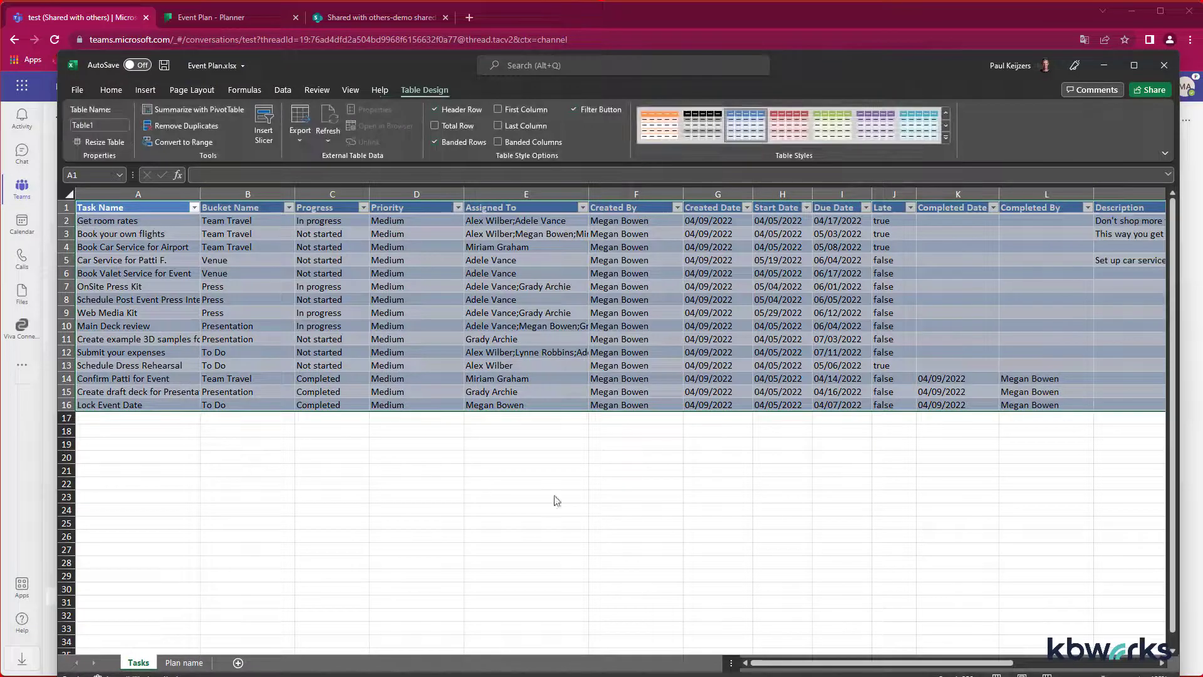
pyautogui.click(164, 66)
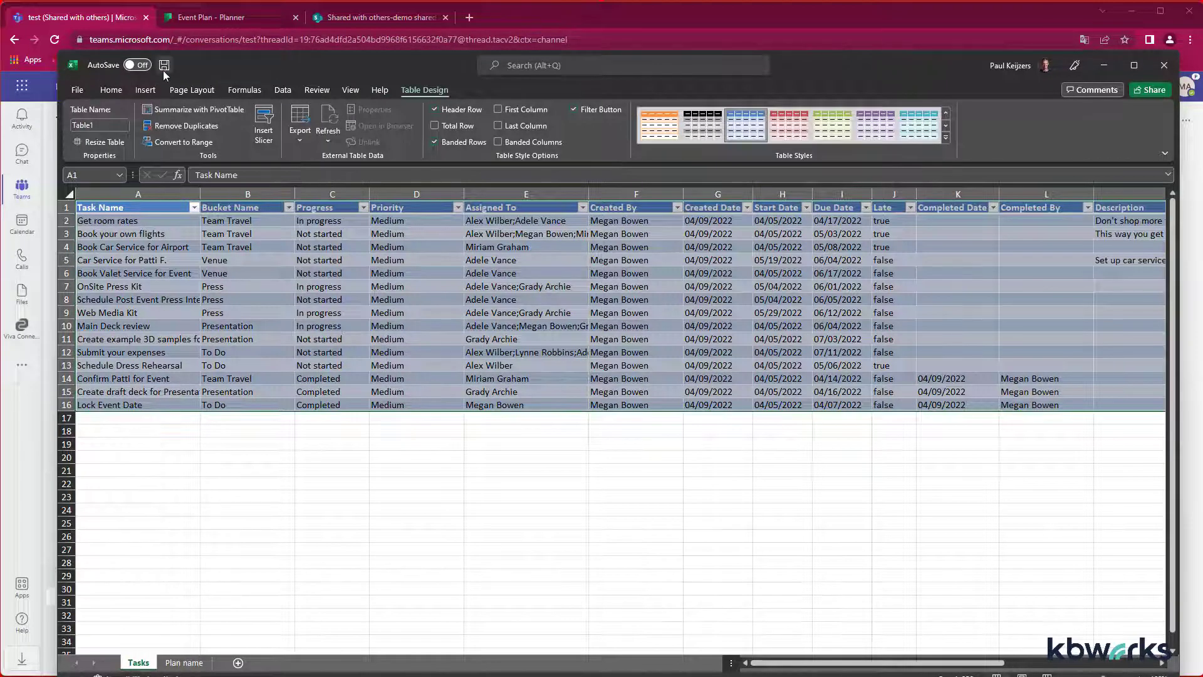
pyautogui.click(1164, 65)
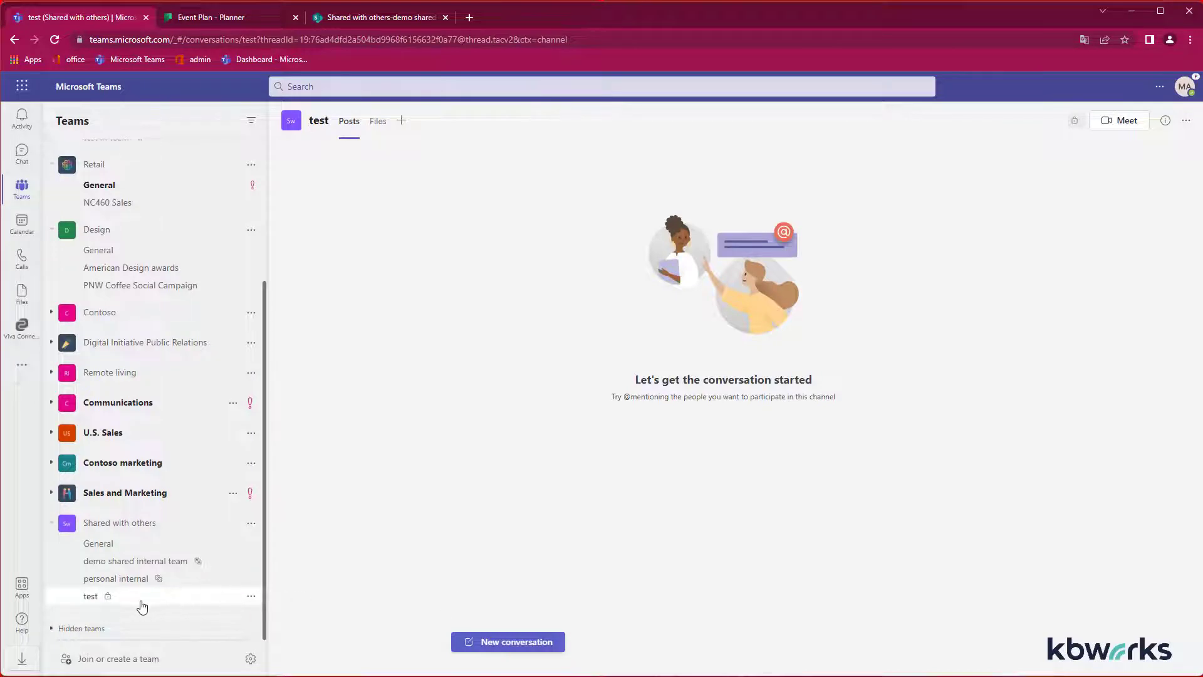
# Add a Lists tab to the test channel
pyautogui.click(401, 122)
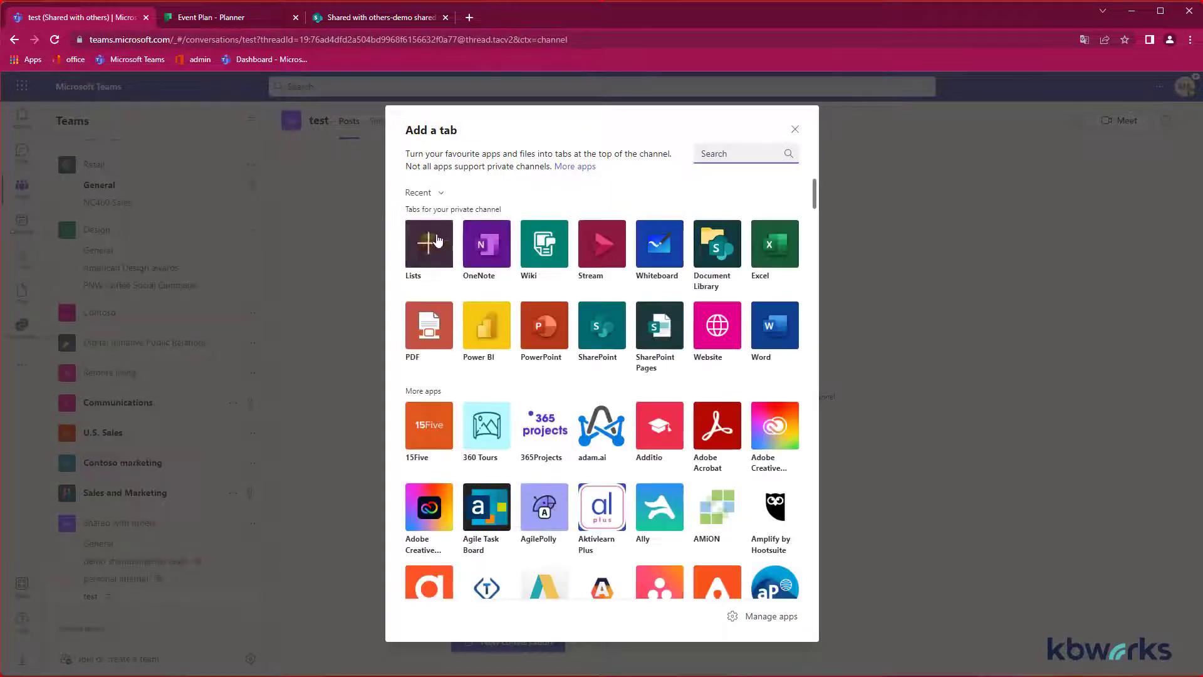
pyautogui.click(438, 241)
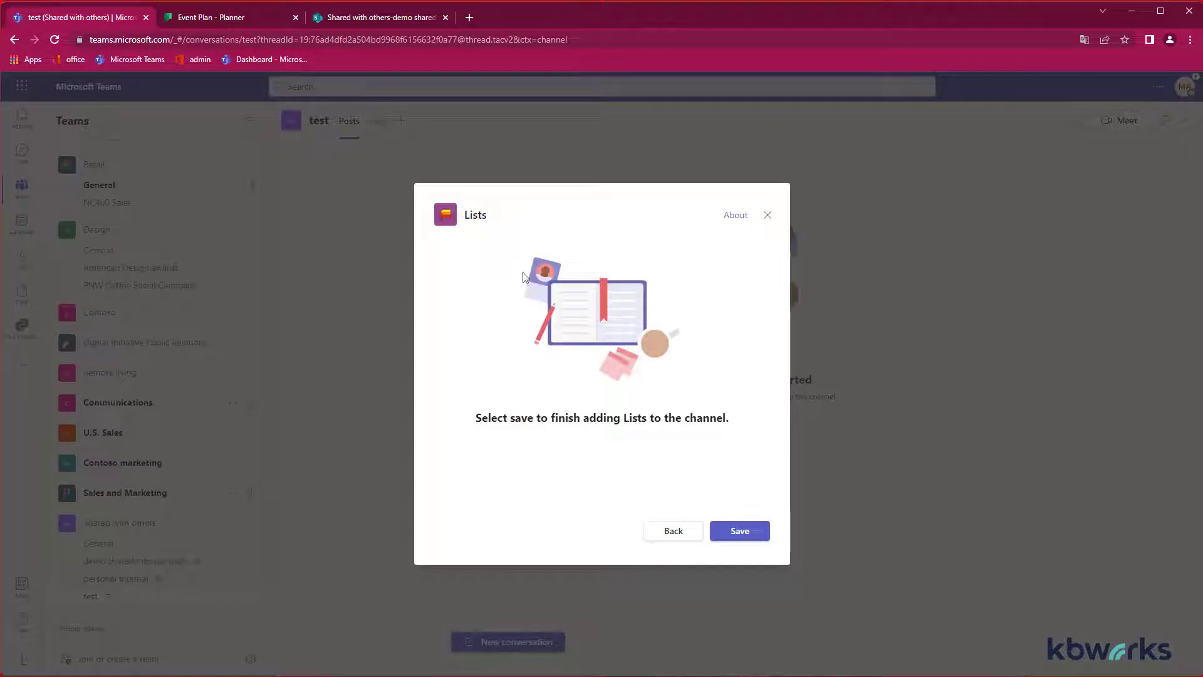
pyautogui.click(740, 533)
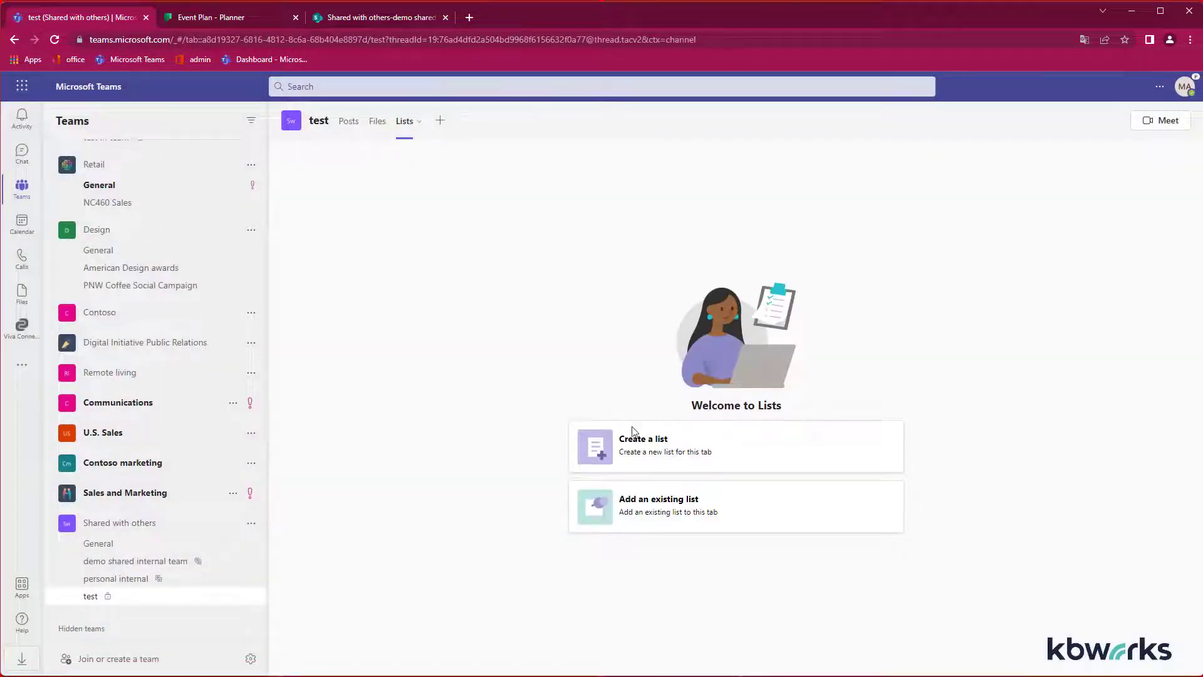
# Start a new list from Excel in the Lists tab and upload Event Plan.xlsx from the Downloads folder
pyautogui.click(632, 433)
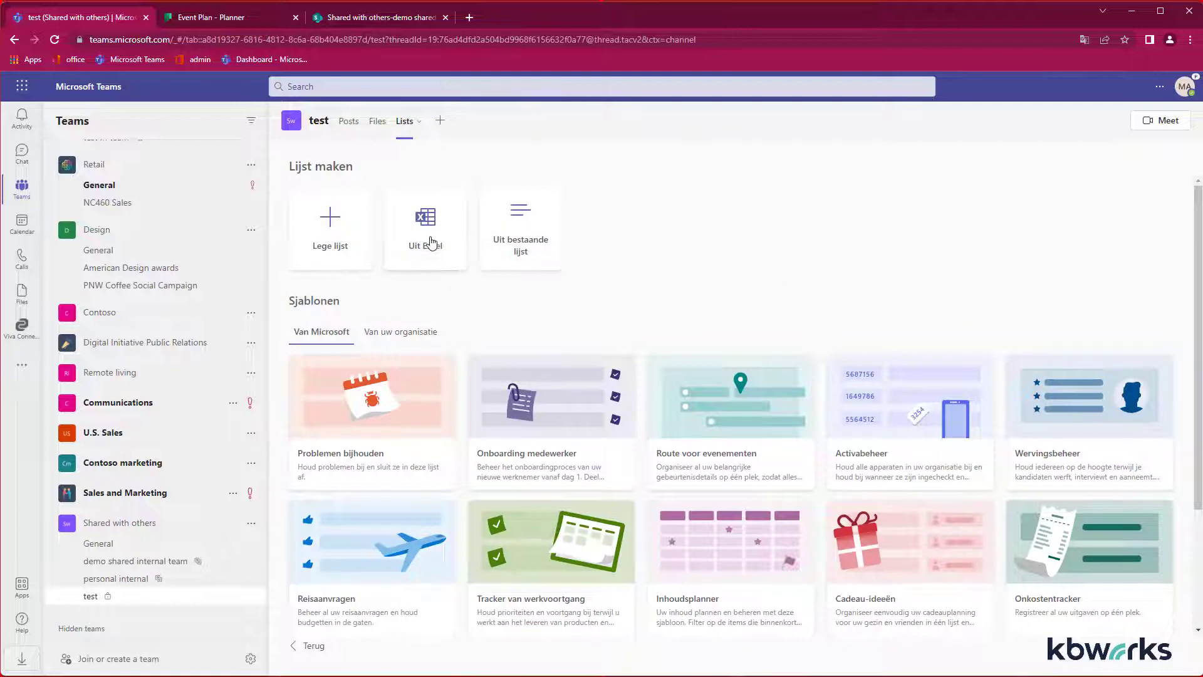
pyautogui.click(432, 243)
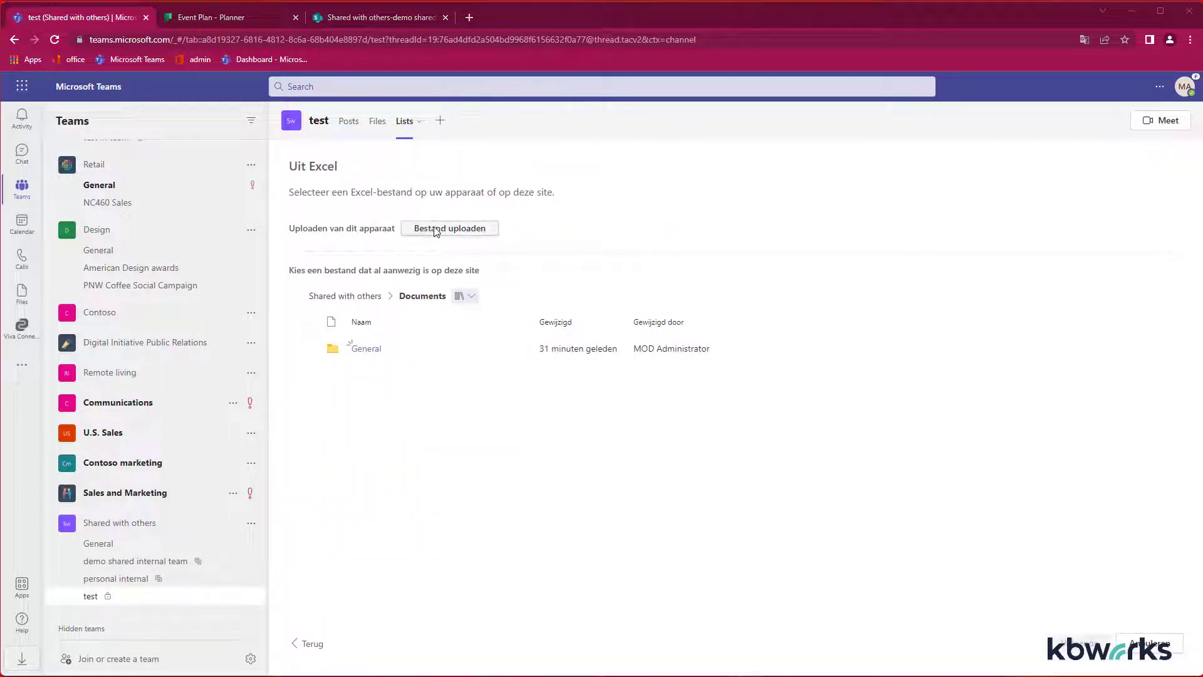
pyautogui.click(436, 230)
pyautogui.click(166, 121)
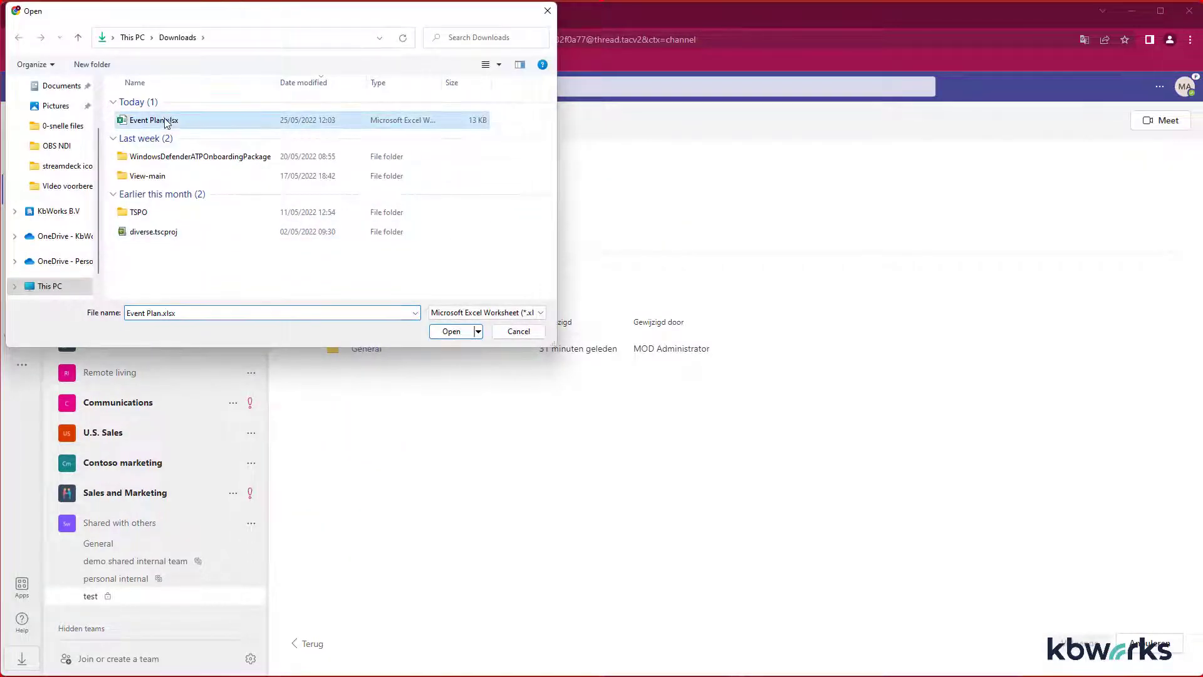
pyautogui.click(448, 333)
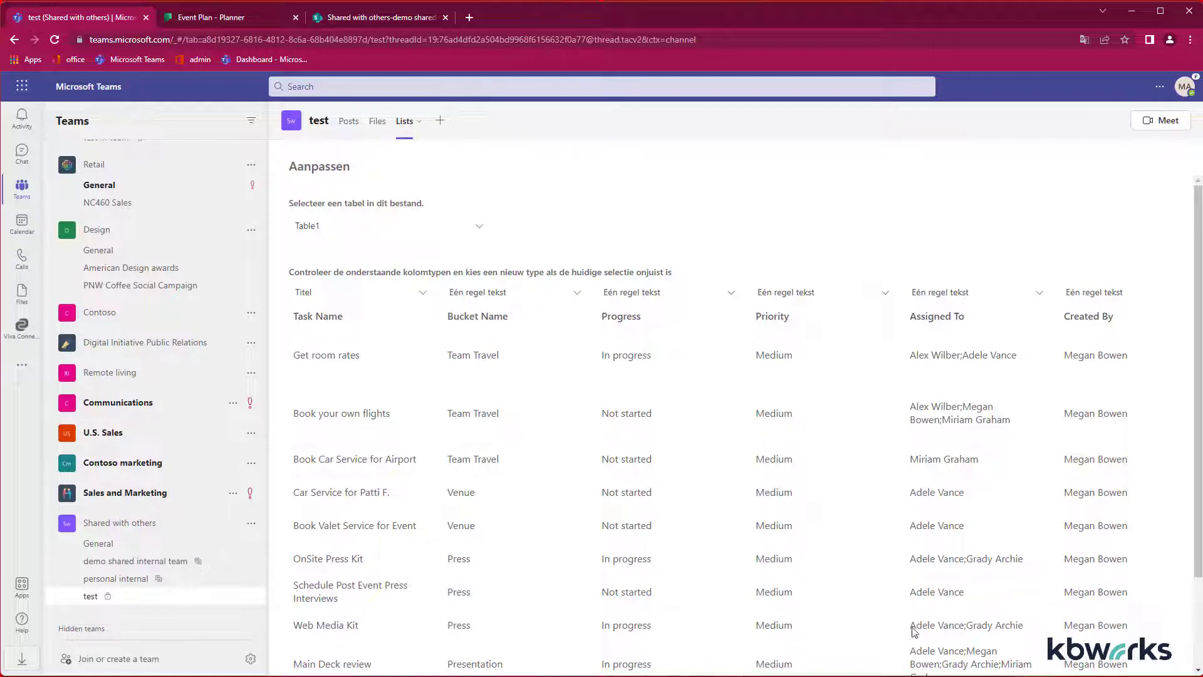
# Set the import column types of Created Date, Start Date and Due Date to Datum en tijd
pyautogui.scroll(-2, 894, 580)
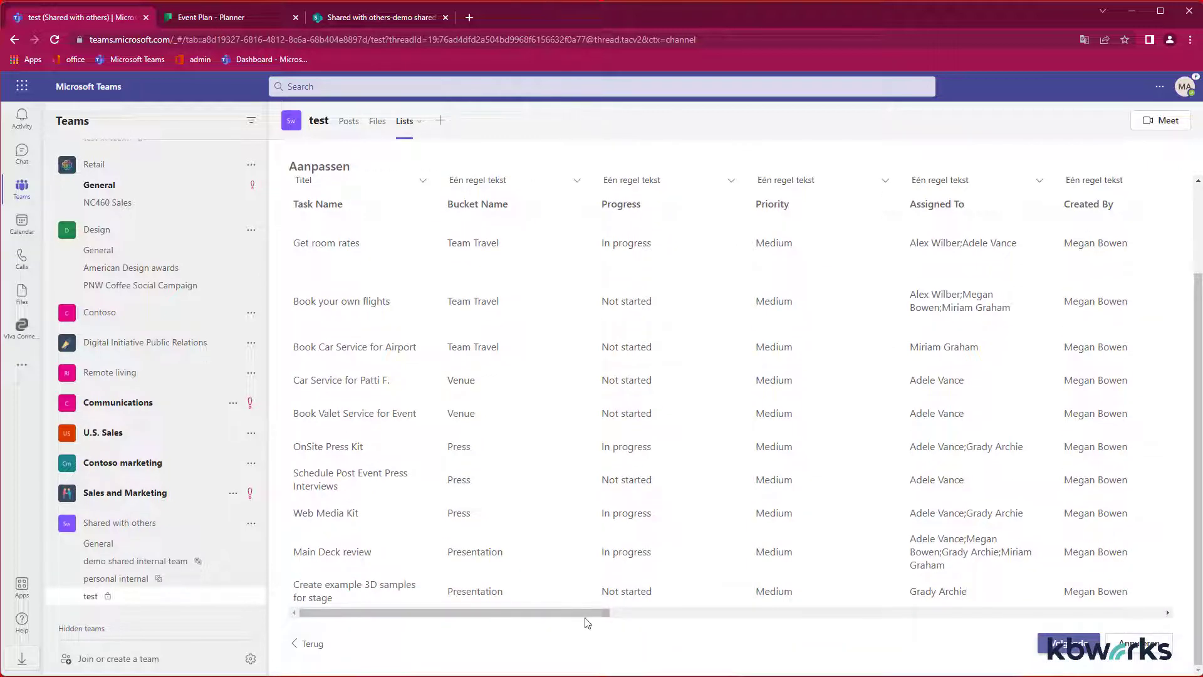
pyautogui.moveTo(585, 613); pyautogui.dragTo(748, 614)
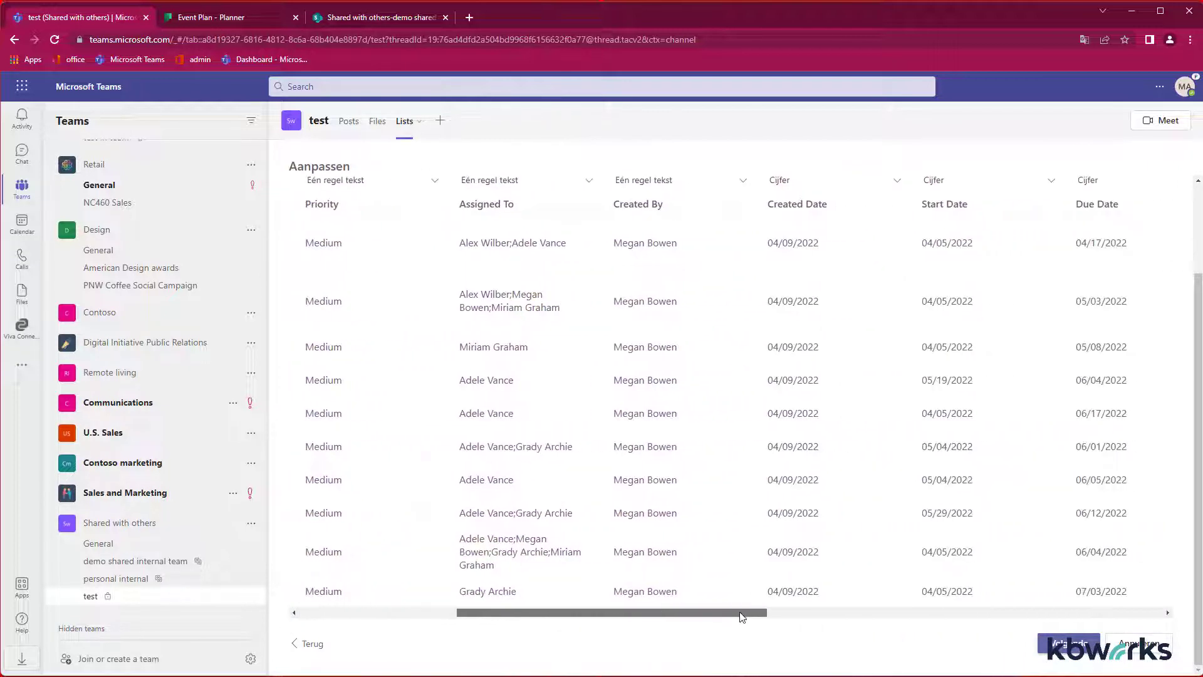
pyautogui.click(896, 181)
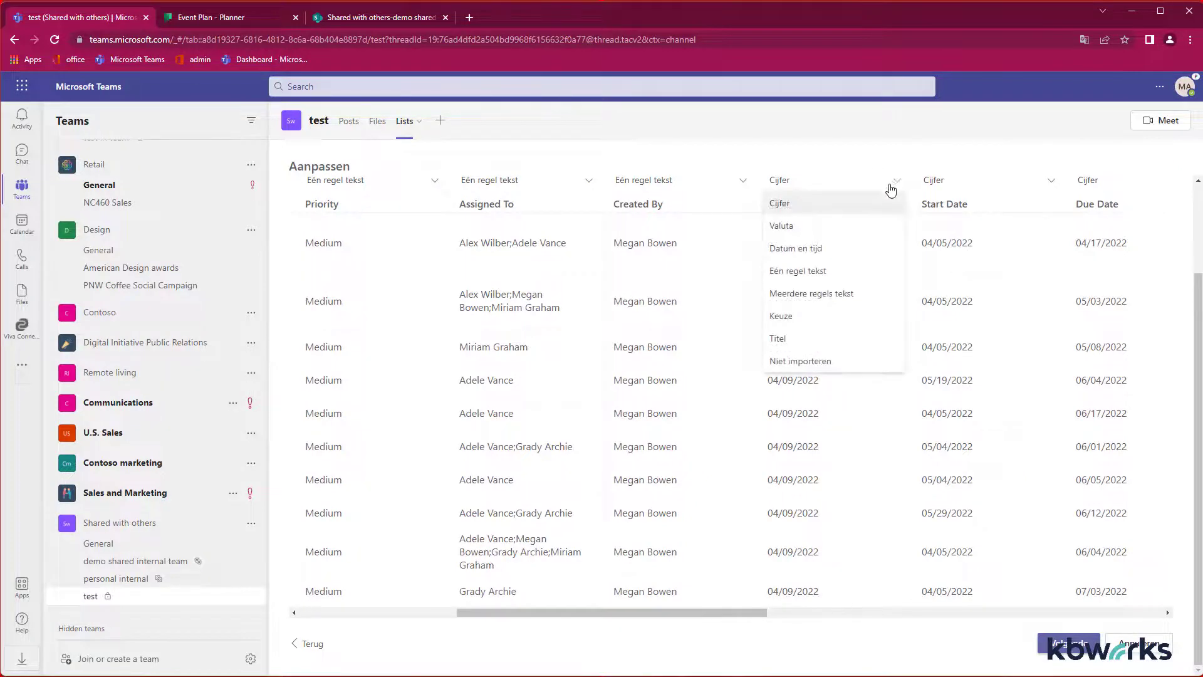
pyautogui.click(853, 247)
pyautogui.click(1038, 185)
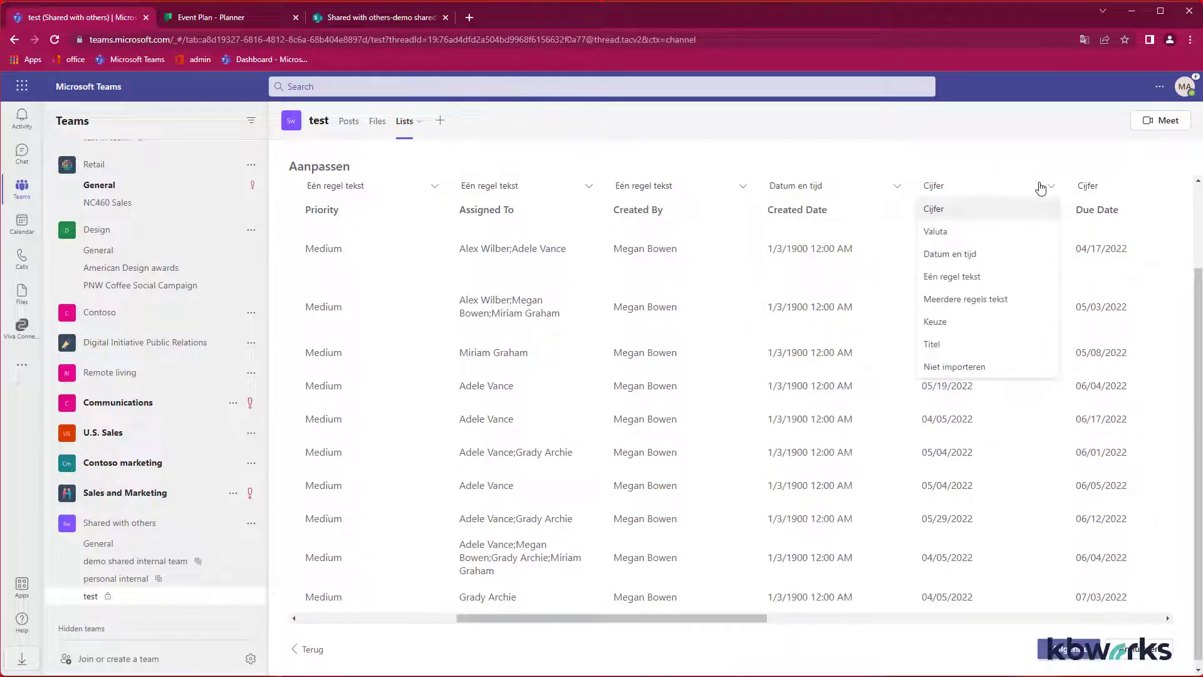
pyautogui.click(1001, 253)
pyautogui.click(1120, 190)
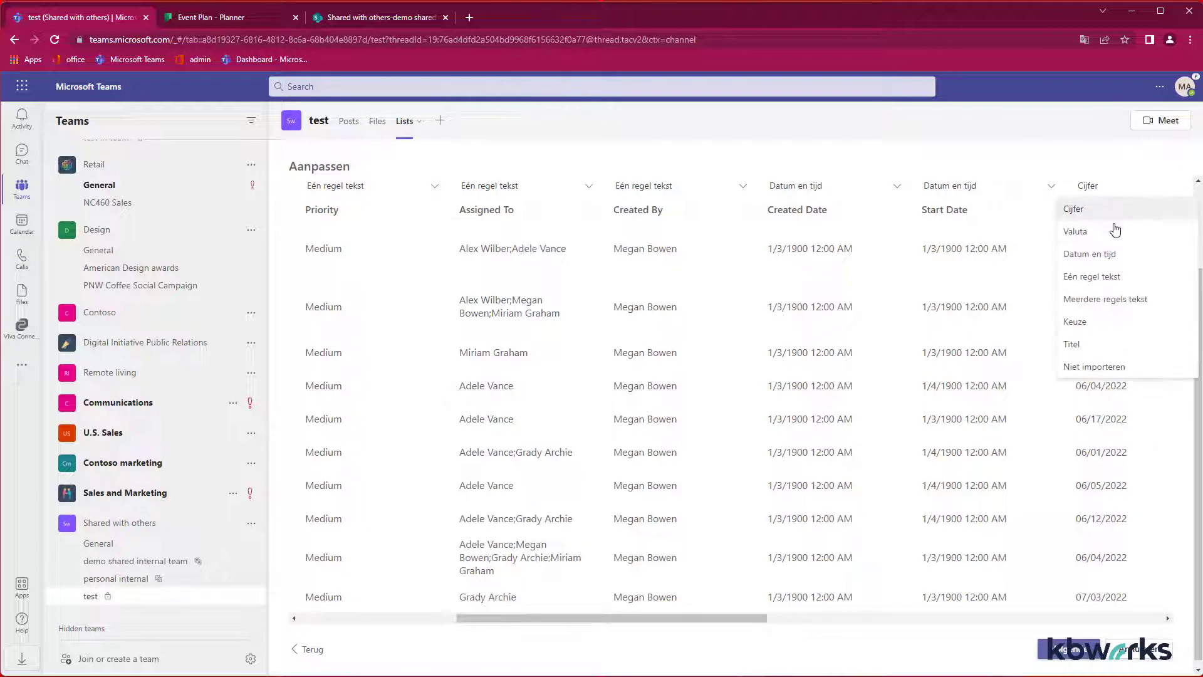
pyautogui.click(1112, 252)
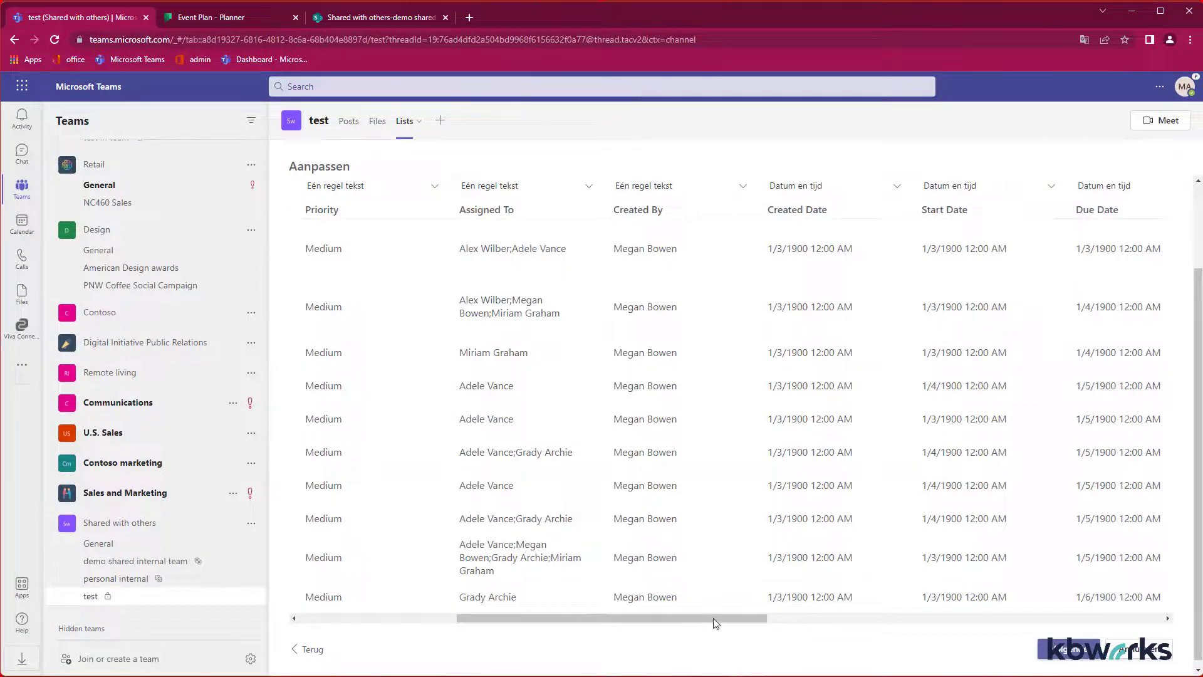
# Set the Completed Date column type to Datum en tijd and keep Completed By as Eén regel tekst
pyautogui.moveTo(715, 622); pyautogui.dragTo(974, 628)
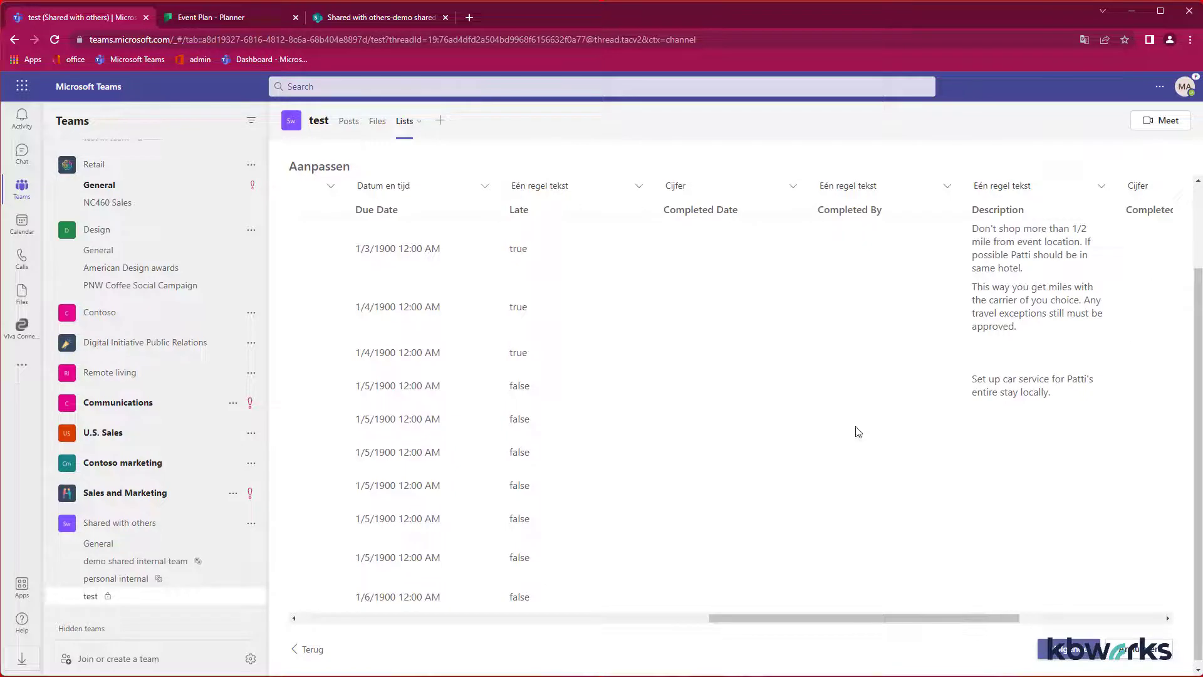
pyautogui.click(750, 184)
pyautogui.click(720, 252)
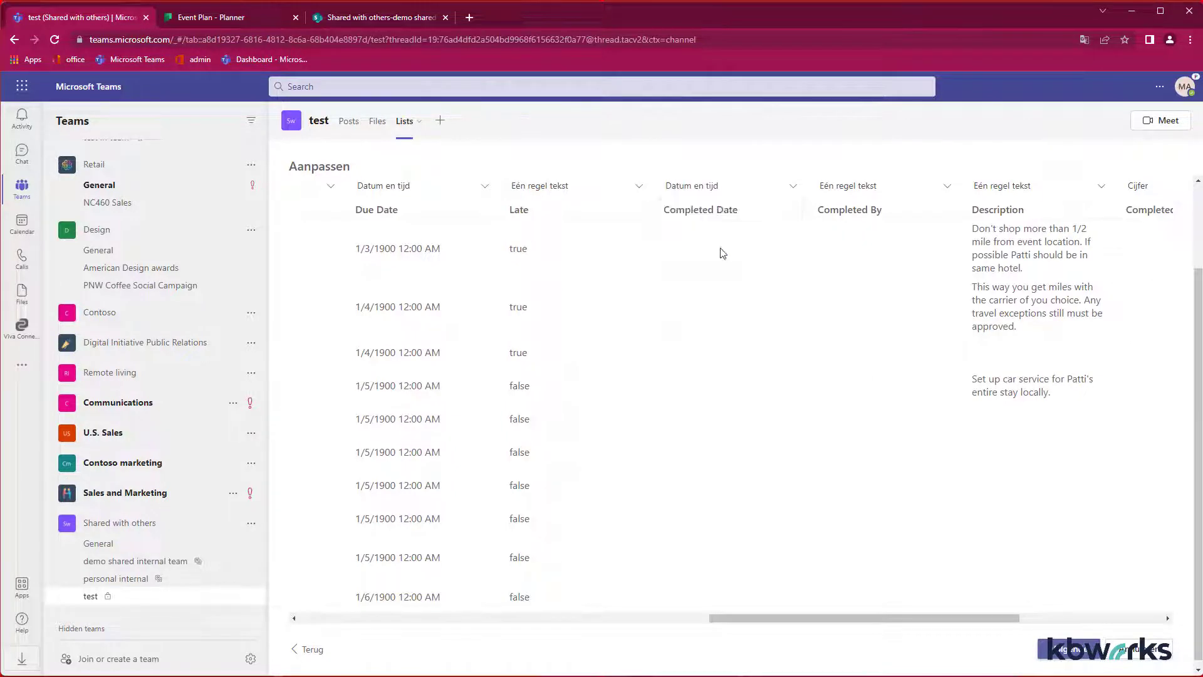
pyautogui.click(856, 188)
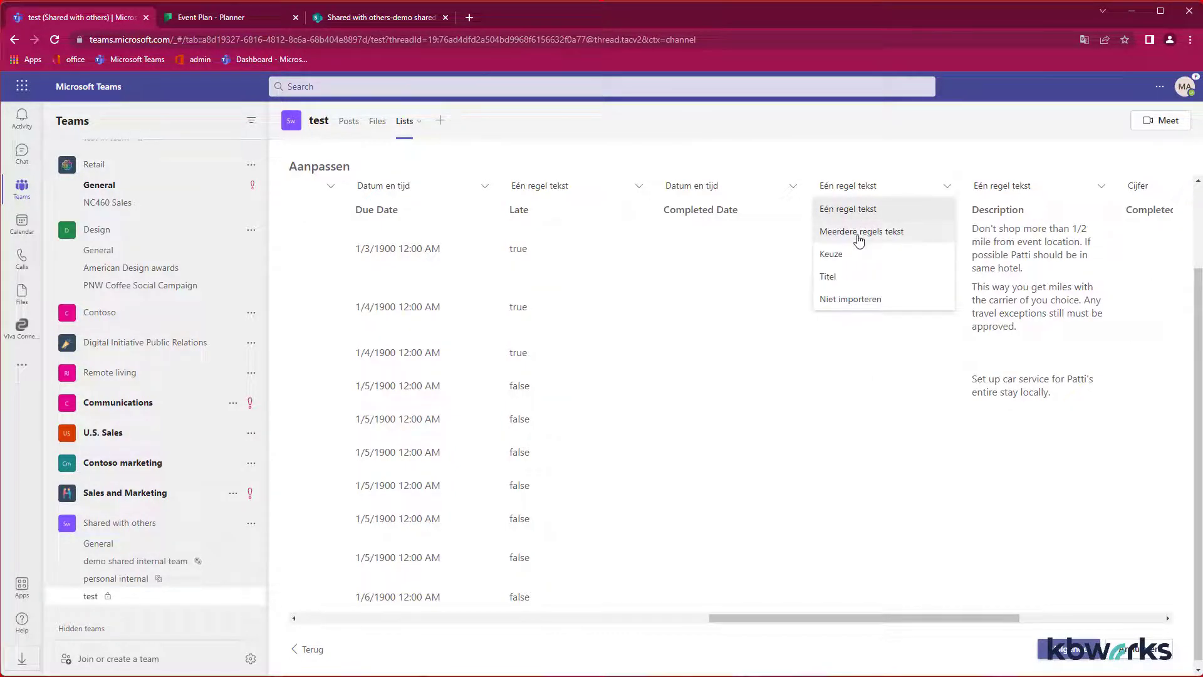
pyautogui.click(864, 188)
pyautogui.click(865, 191)
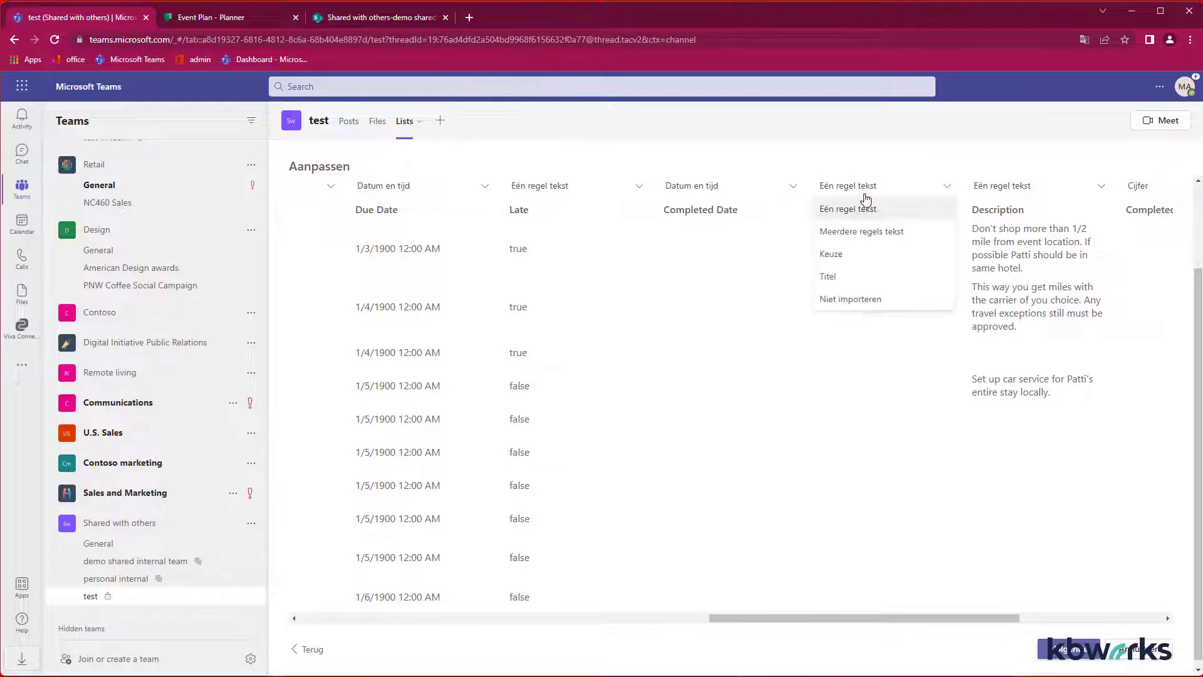
pyautogui.click(865, 207)
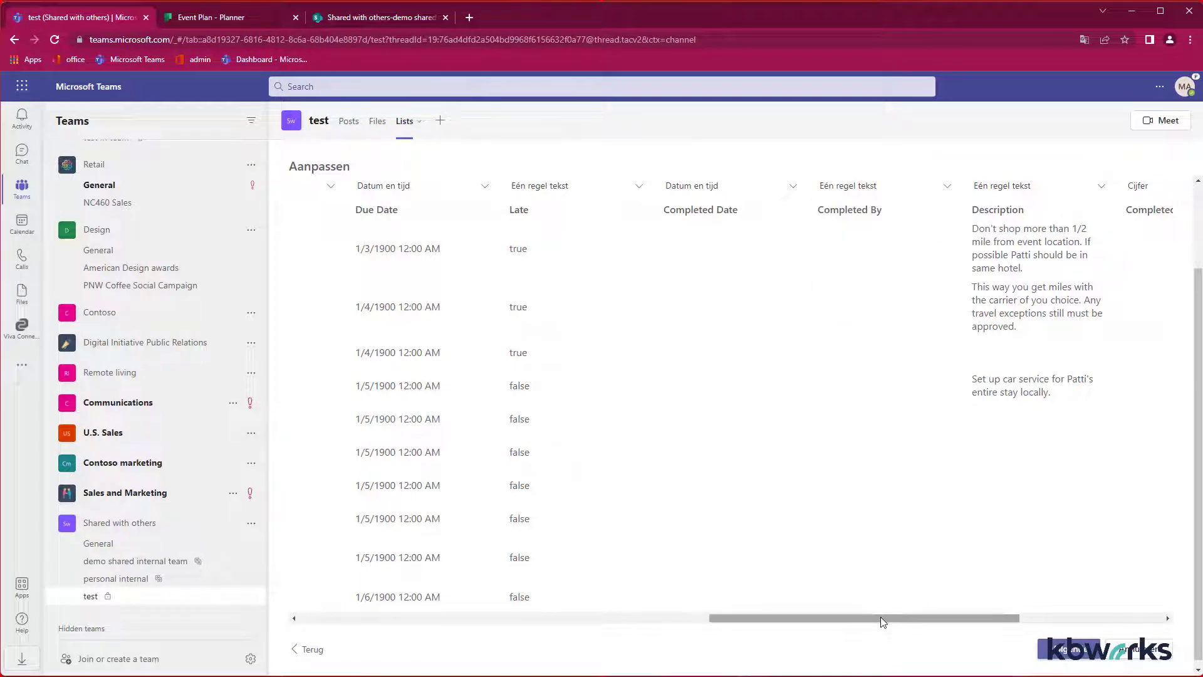
# Set Completed Checklist Items to Datum en tijd and Checklist Items to Eén regel tekst, and accept the column types
pyautogui.moveTo(881, 617); pyautogui.dragTo(973, 618)
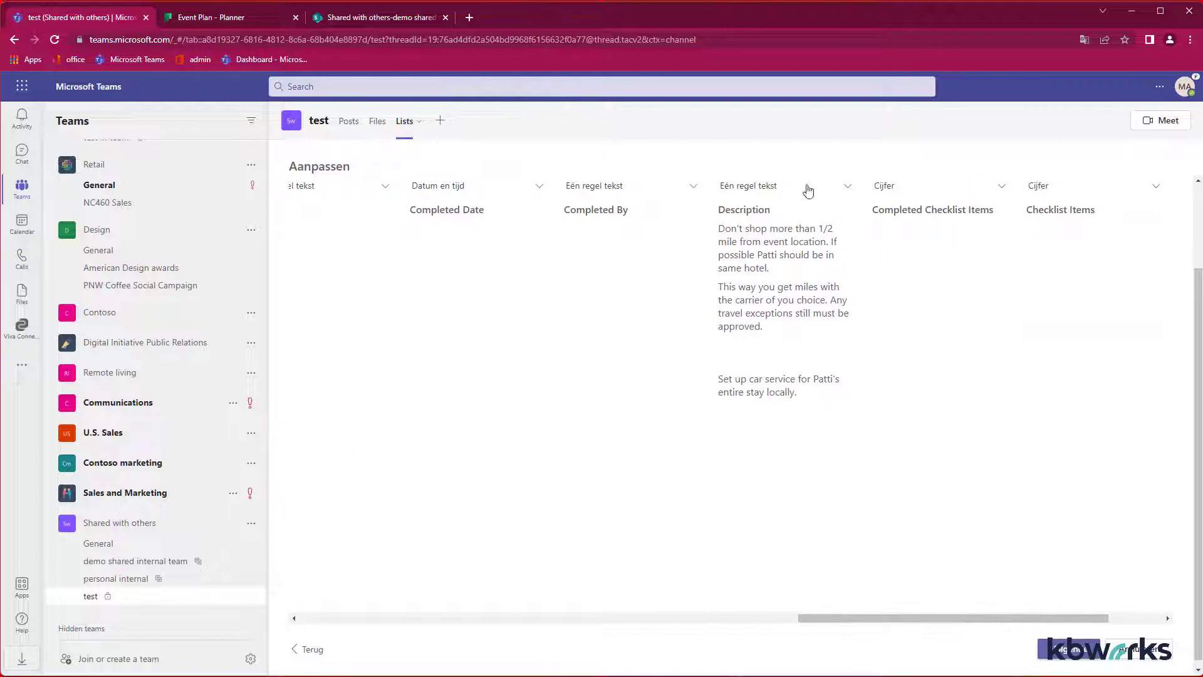
pyautogui.click(938, 191)
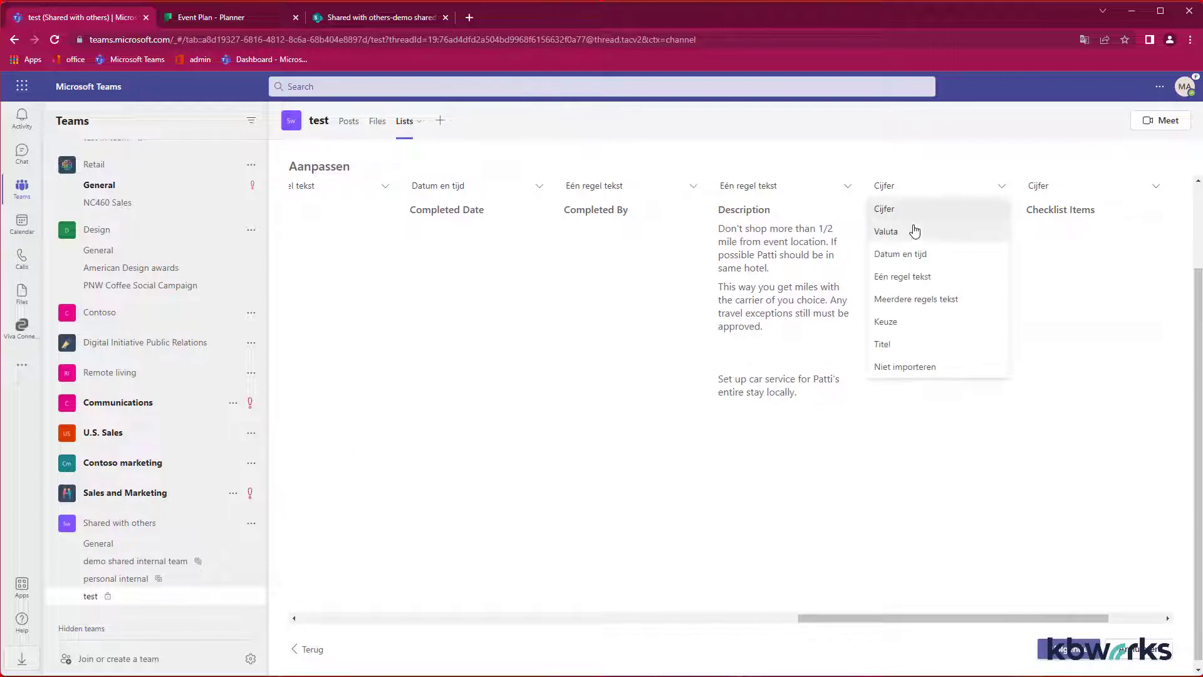
pyautogui.click(919, 253)
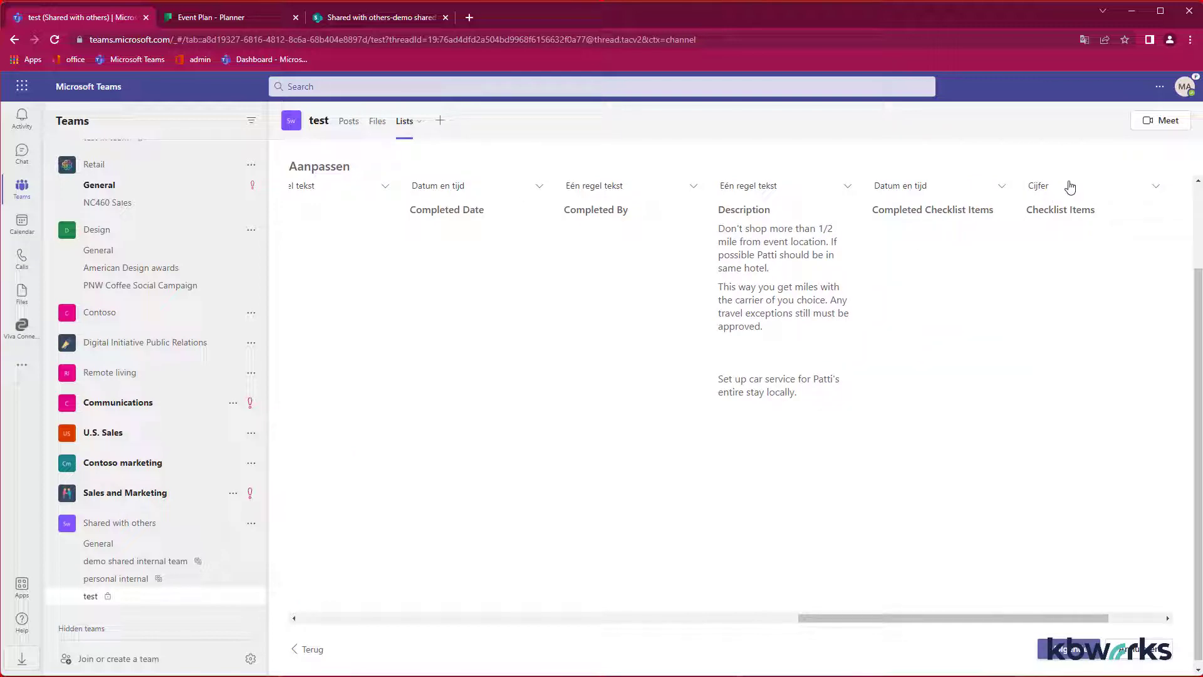
pyautogui.click(1070, 187)
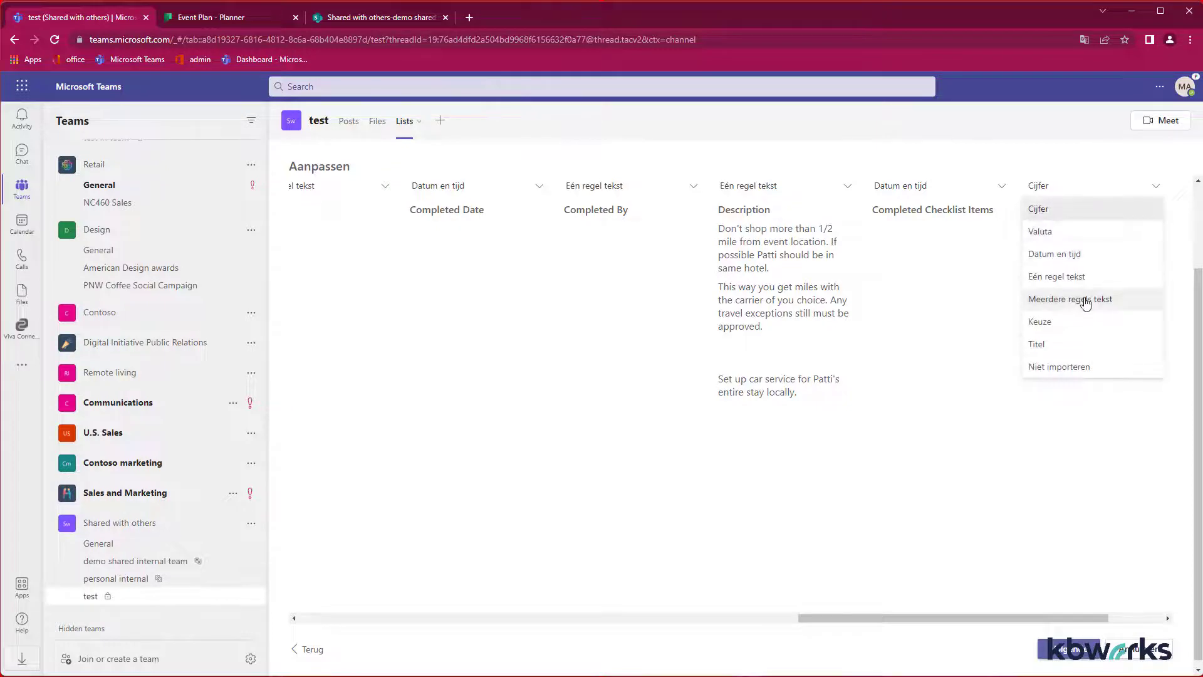
pyautogui.click(1069, 277)
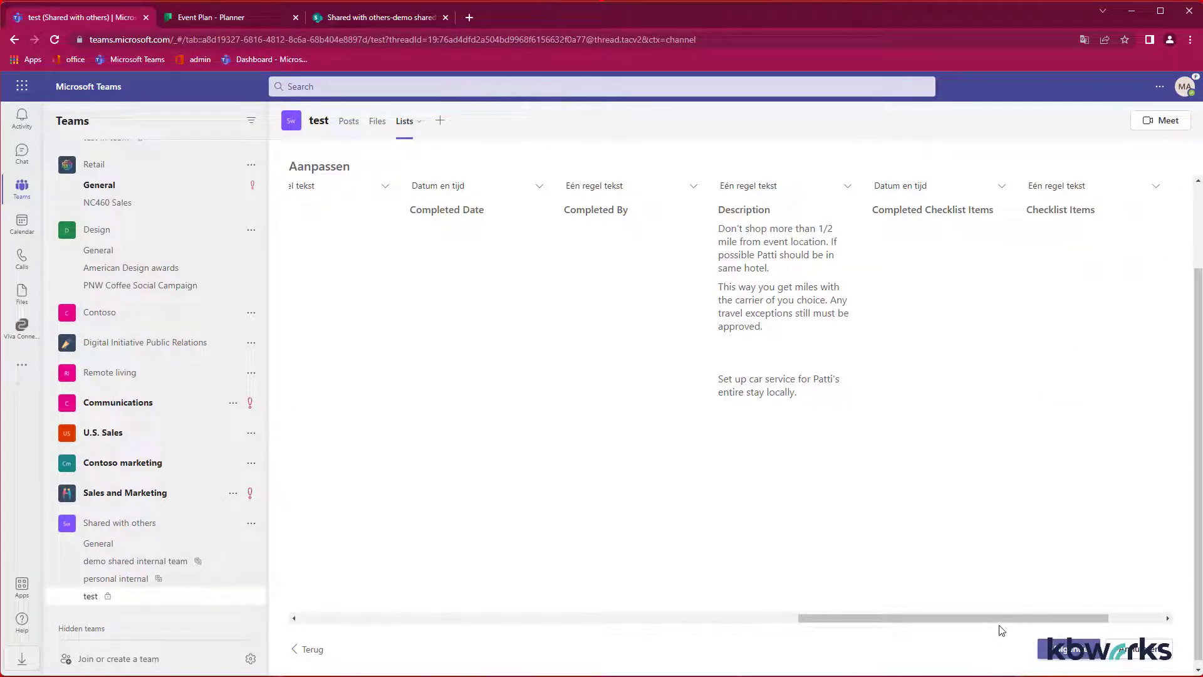
pyautogui.moveTo(1001, 631); pyautogui.dragTo(1065, 617)
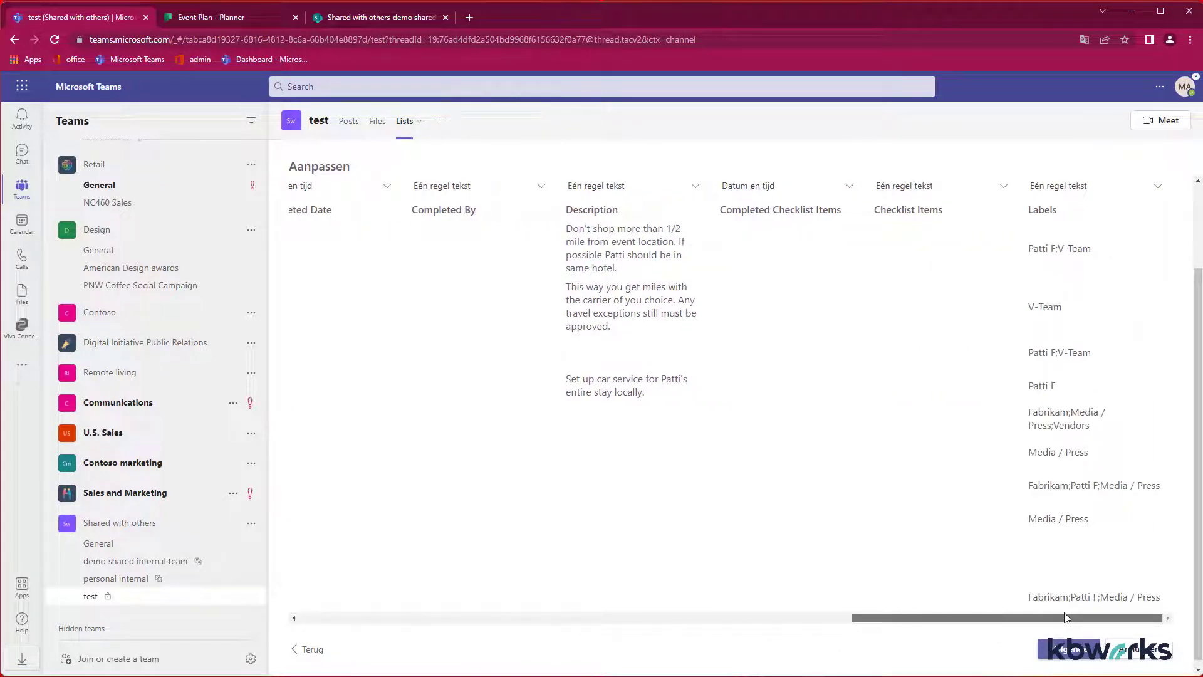
pyautogui.click(1068, 649)
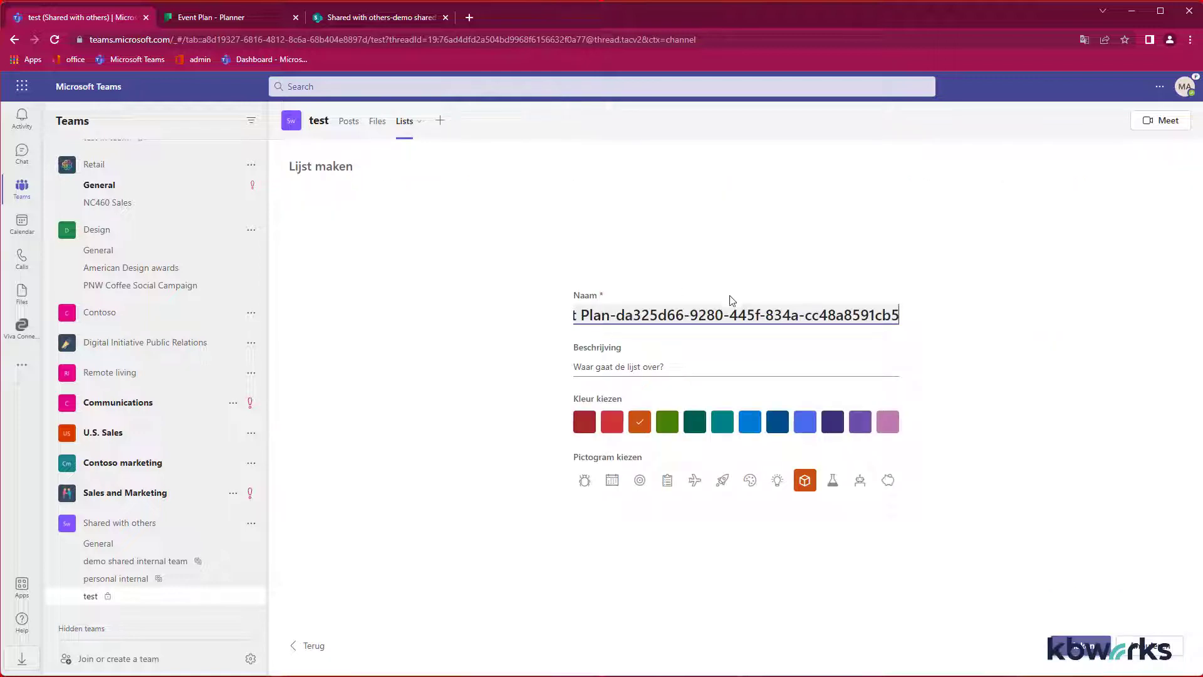
# Replace the suggested list name with "new evetns" and create the list
pyautogui.hotkey('ctrl', 'a')
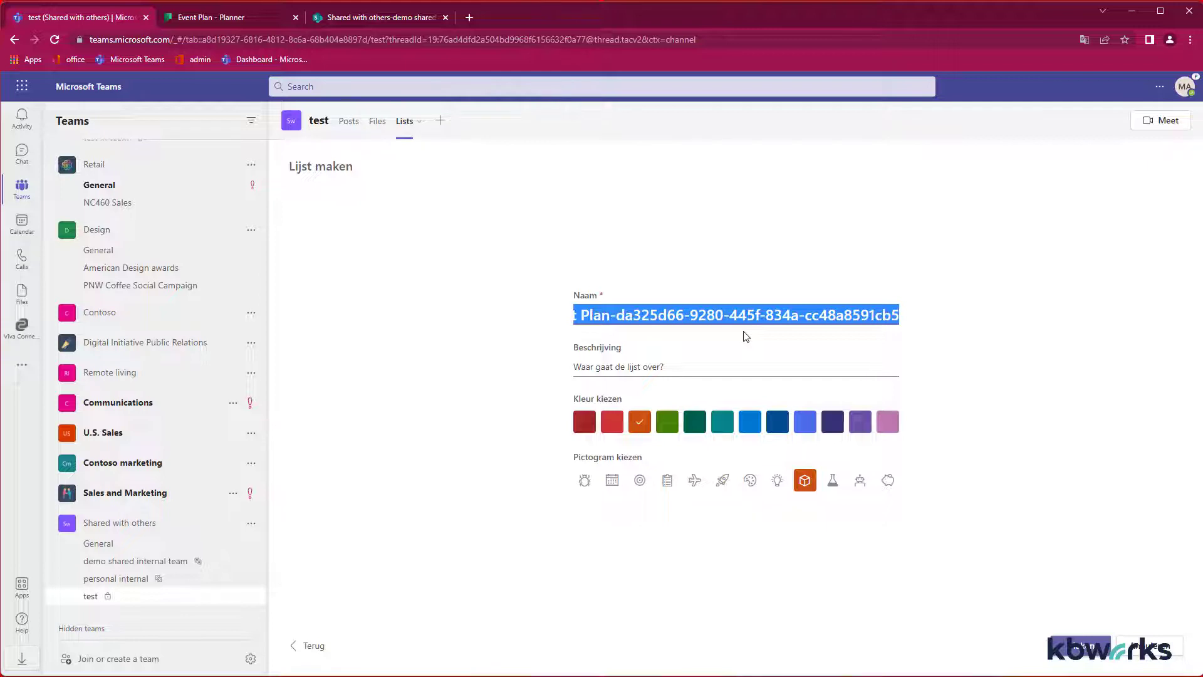
pyautogui.write('nie')
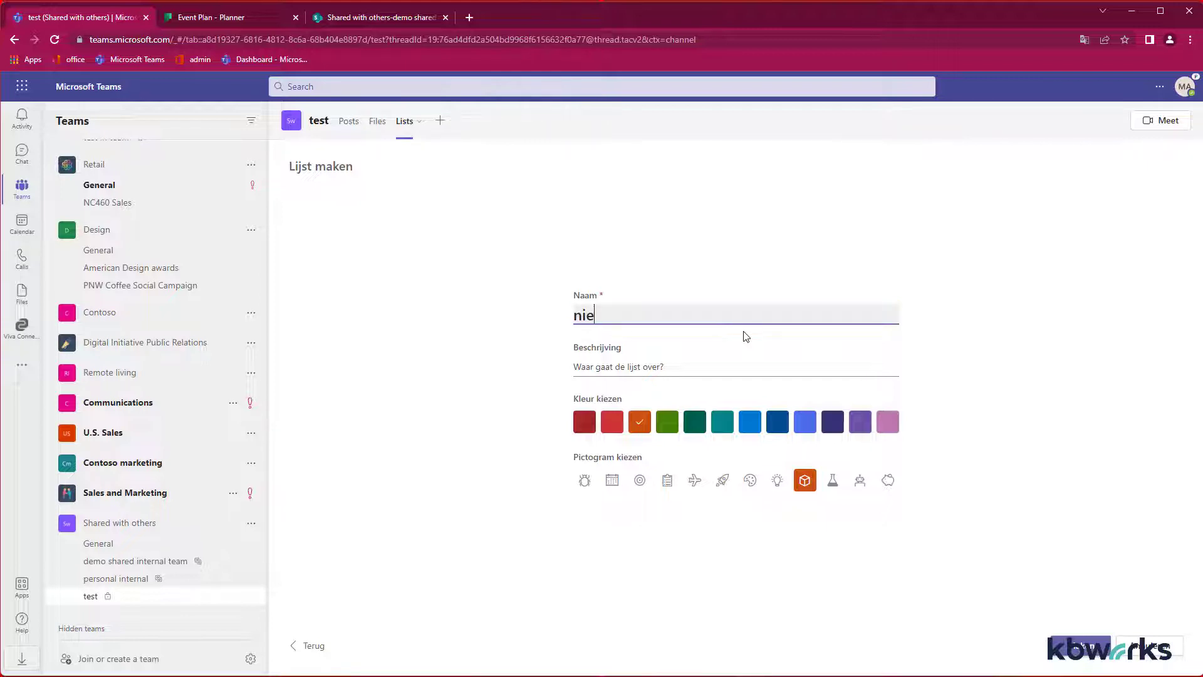
pyautogui.write('w evetns')
pyautogui.click(1077, 647)
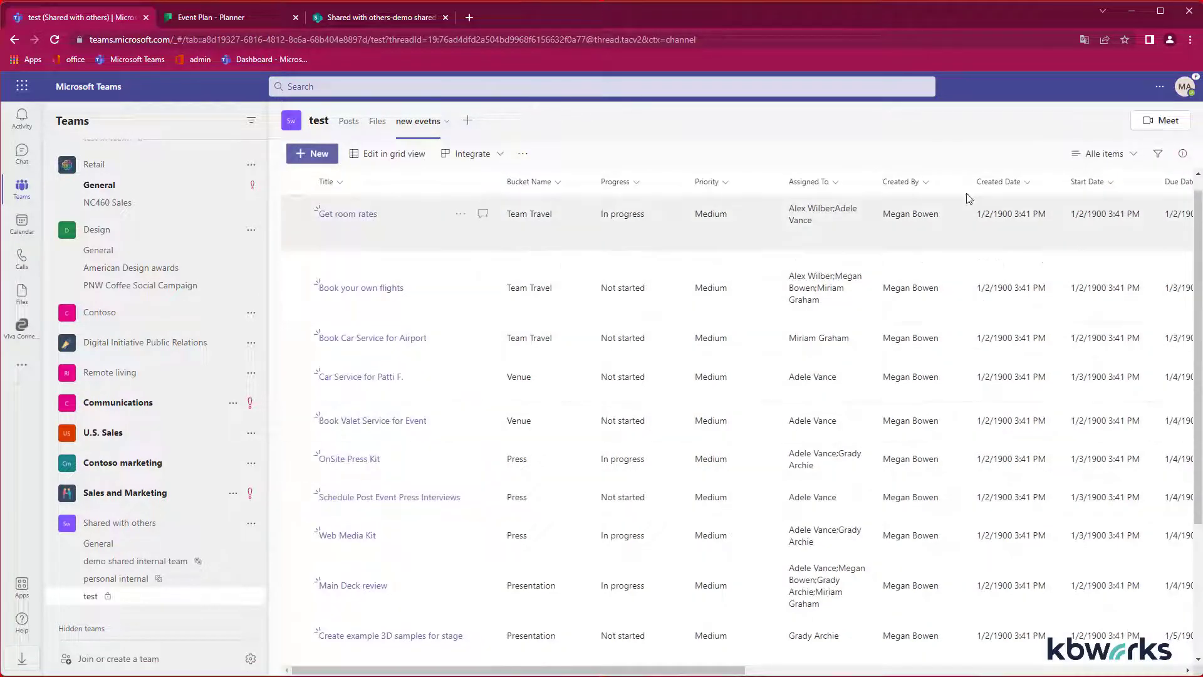
# Create a public Board view named "tasks" for the list, organized by a new column
pyautogui.click(1116, 156)
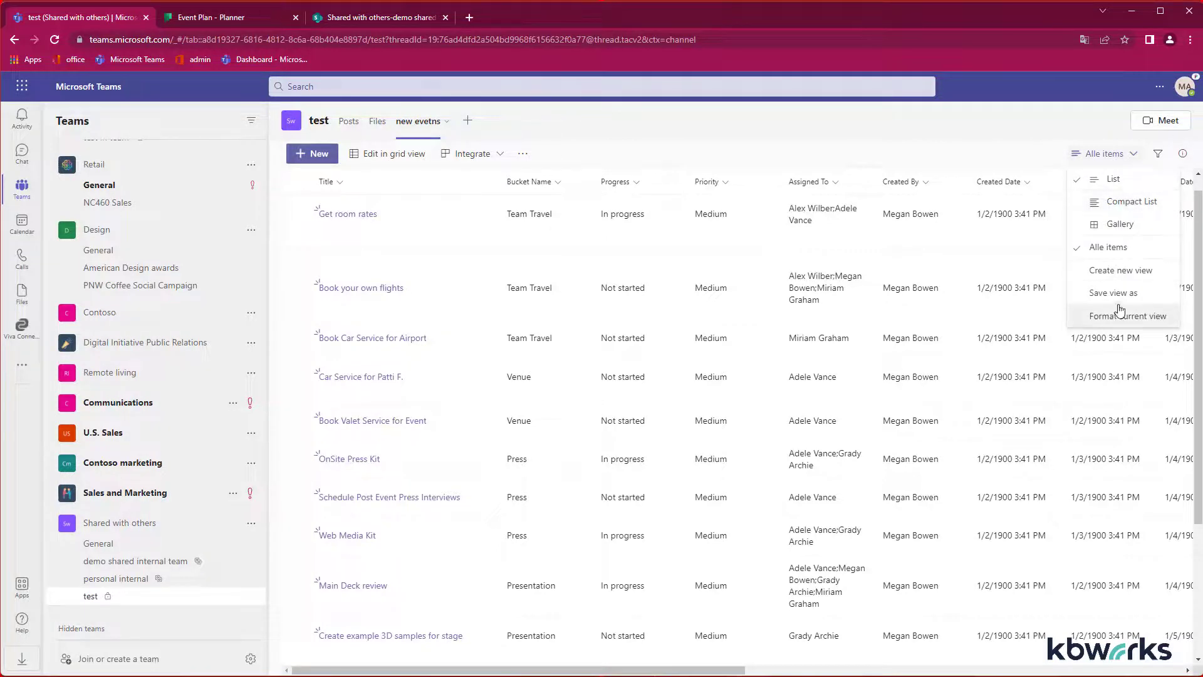
pyautogui.click(1119, 271)
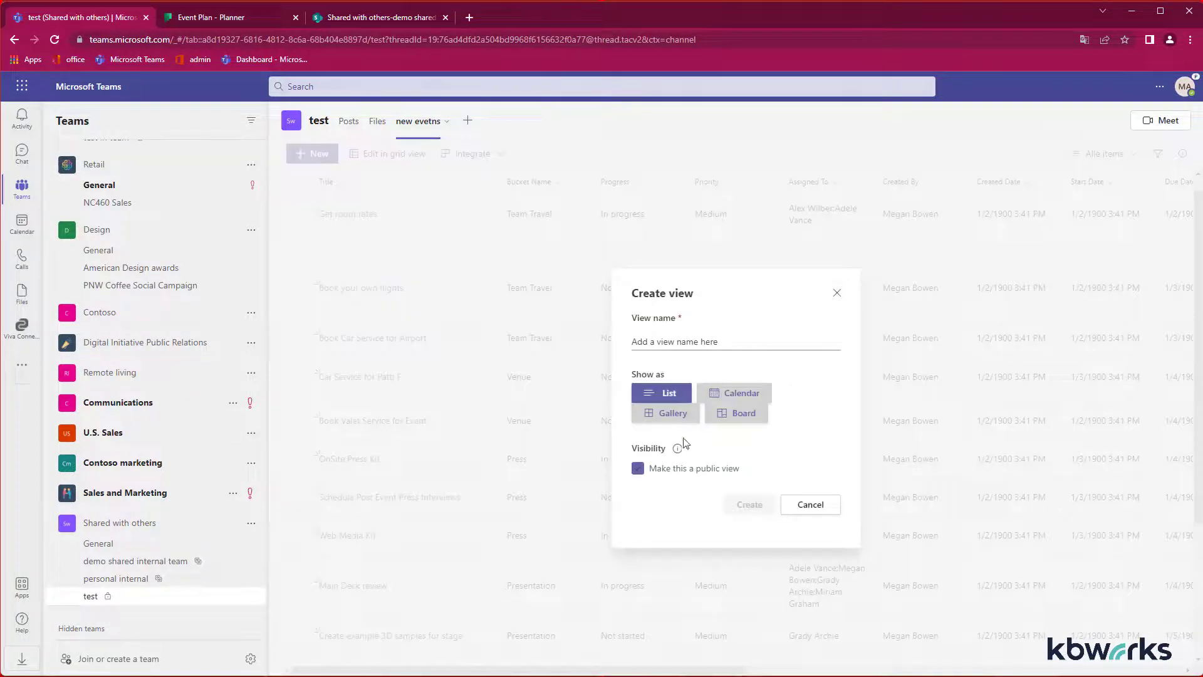
pyautogui.click(647, 343)
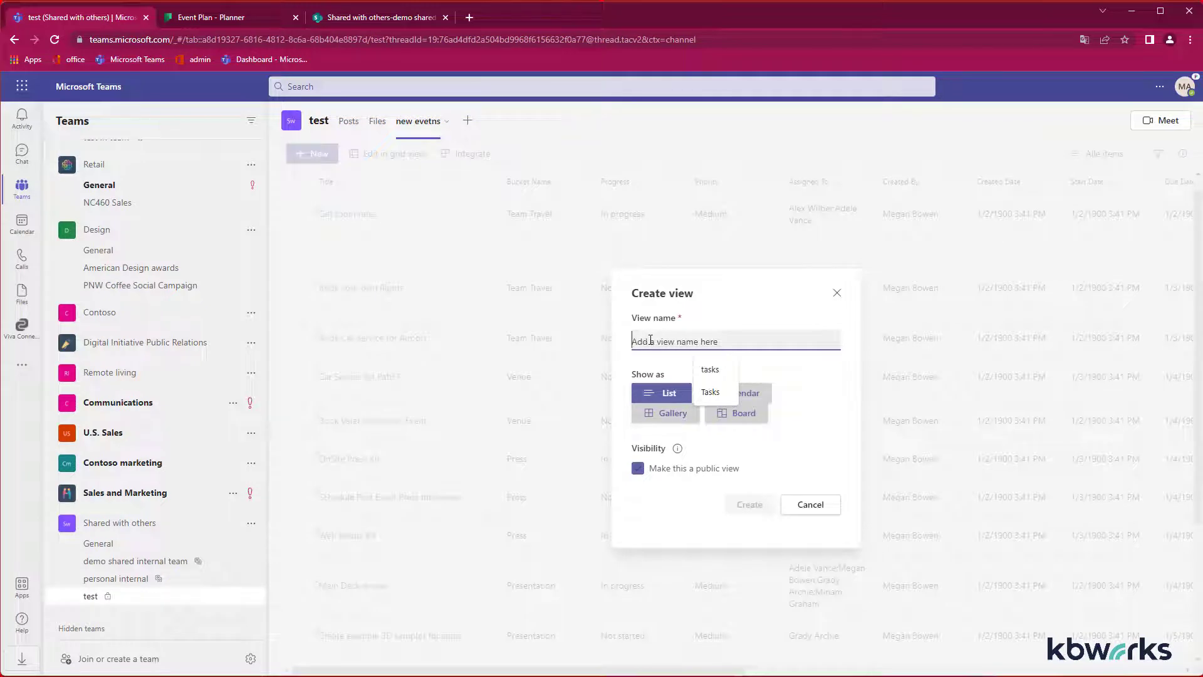
pyautogui.click(710, 369)
pyautogui.click(736, 417)
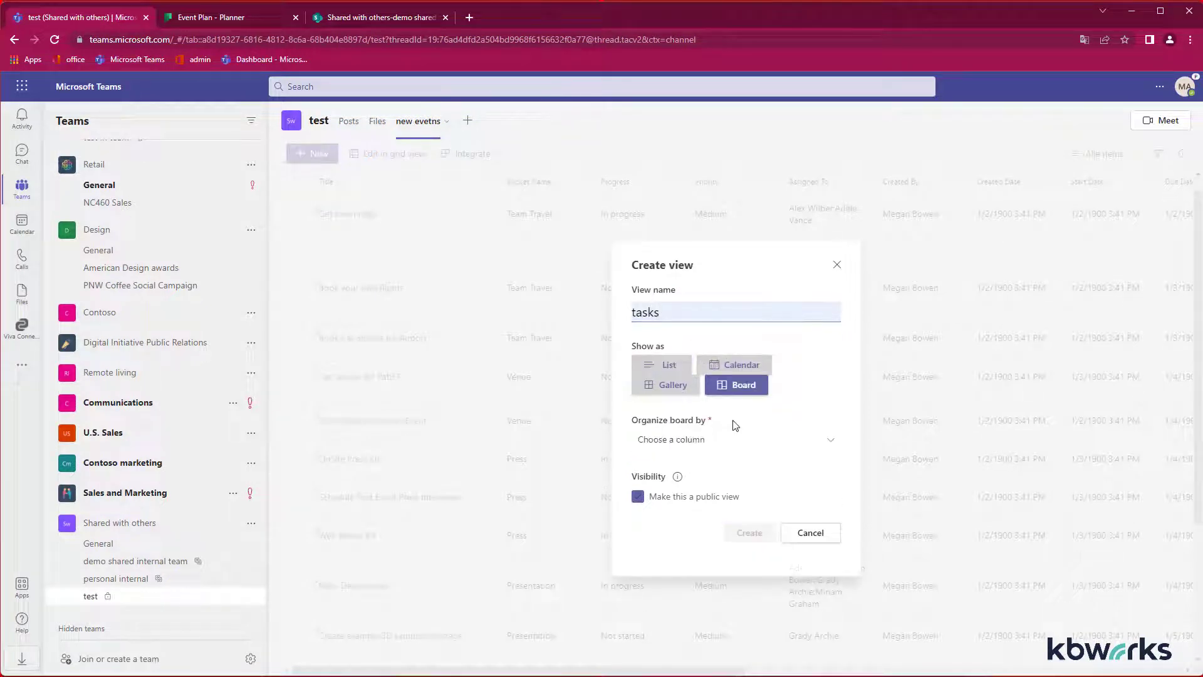
pyautogui.click(710, 440)
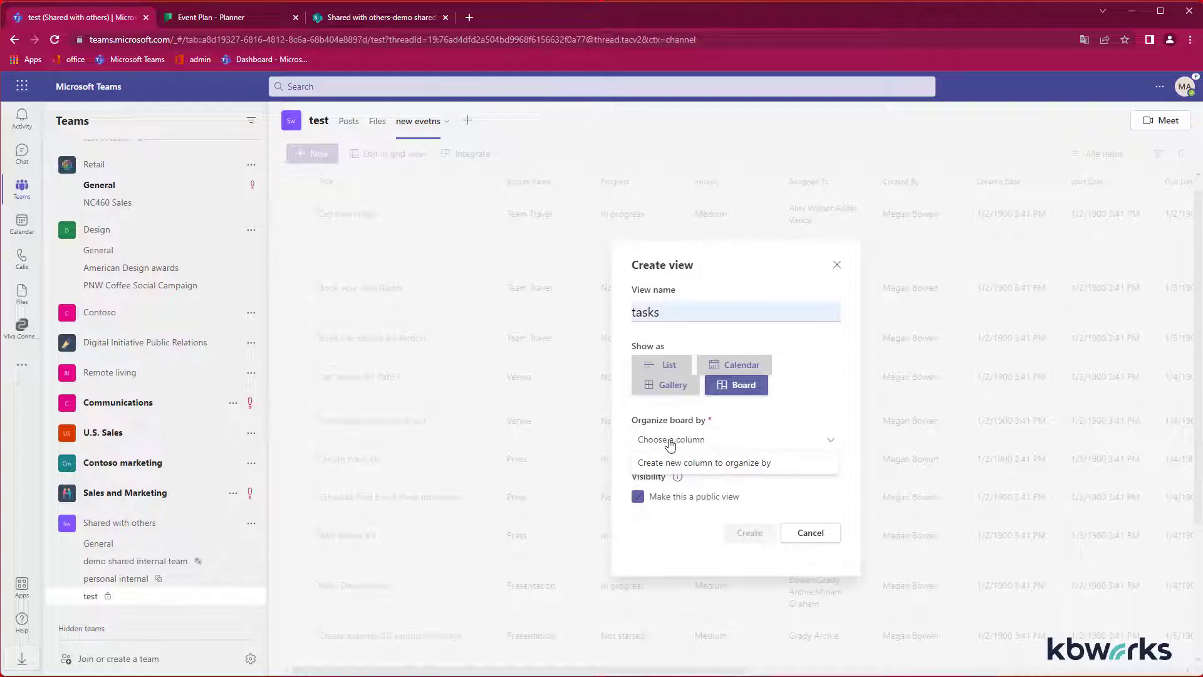
pyautogui.click(717, 463)
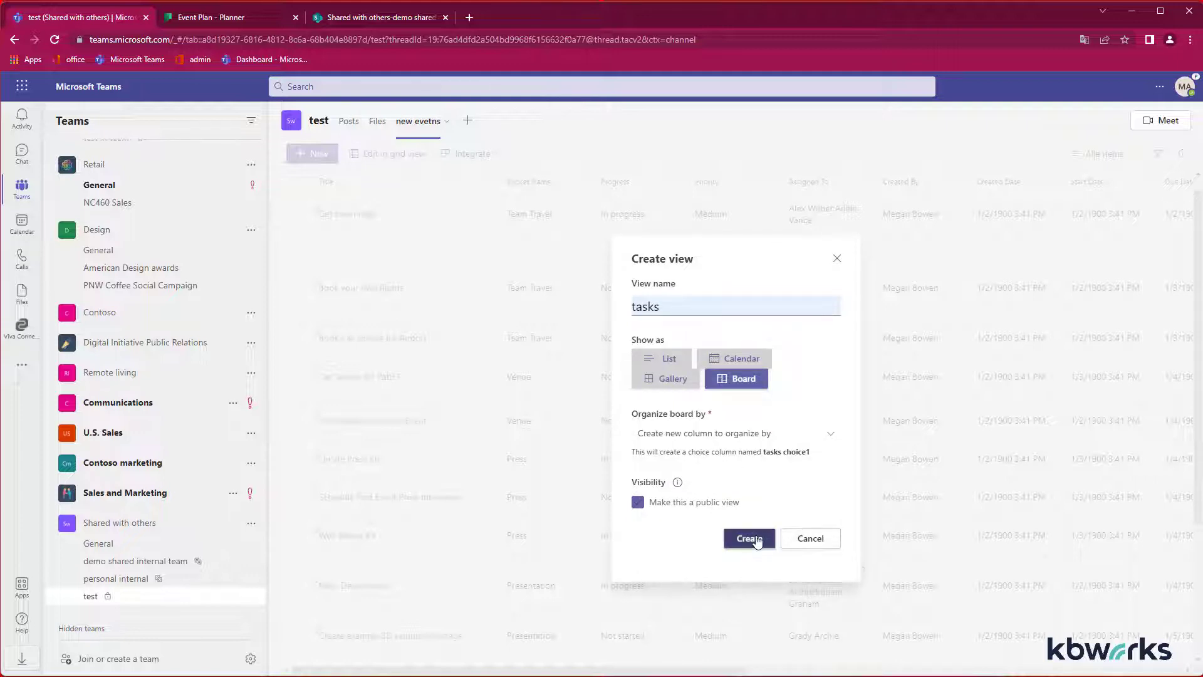
pyautogui.click(749, 538)
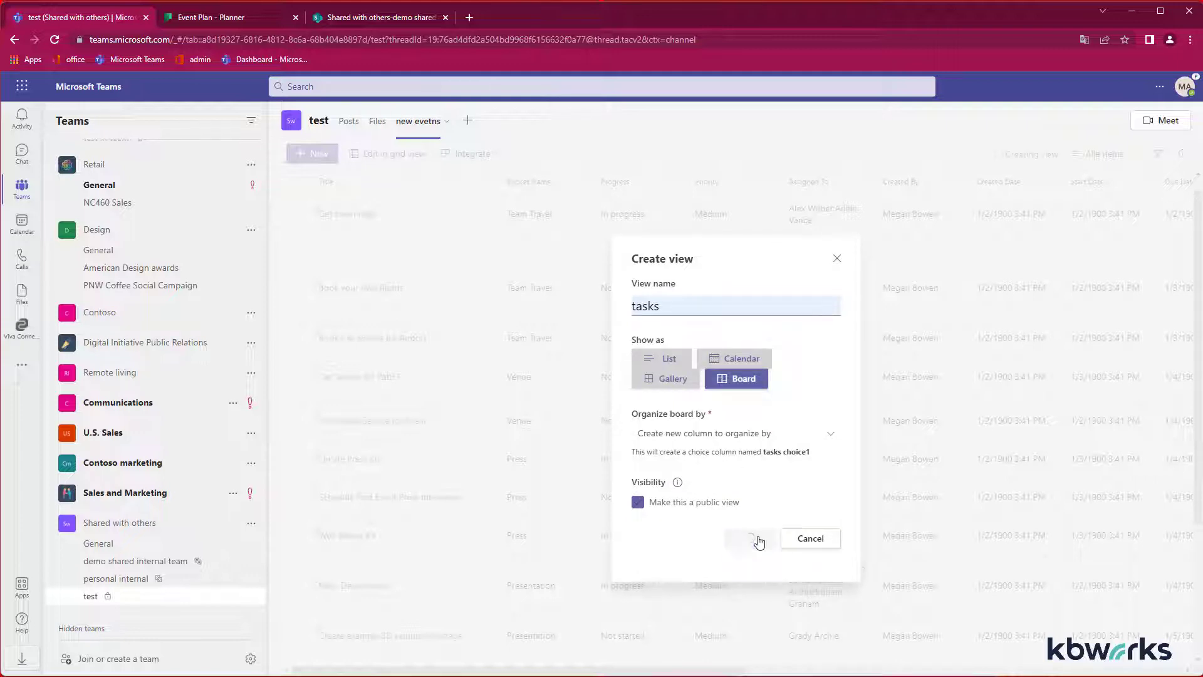